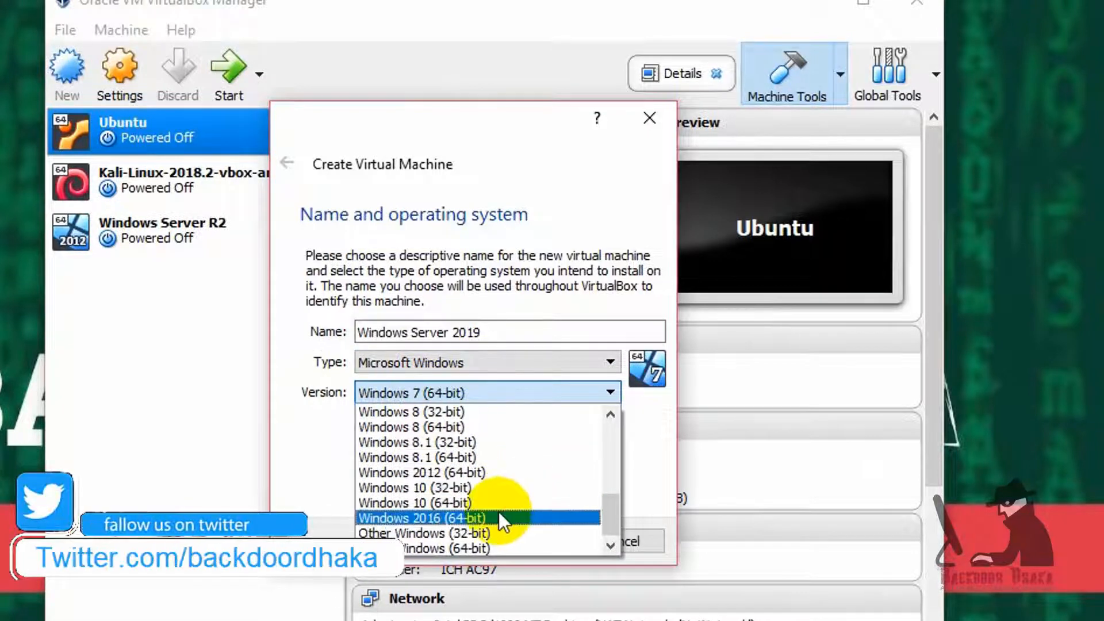
Step: Set the new virtual machine's version to Windows 2016 (64-bit) and continue to the memory size
{"action": "scroll", "coordinate": [498, 512], "scroll_direction": "up", "scroll_amount": 6}
{"action": "scroll", "coordinate": [499, 511], "scroll_direction": "down", "scroll_amount": 6}
{"action": "left_click", "coordinate": [460, 507]}
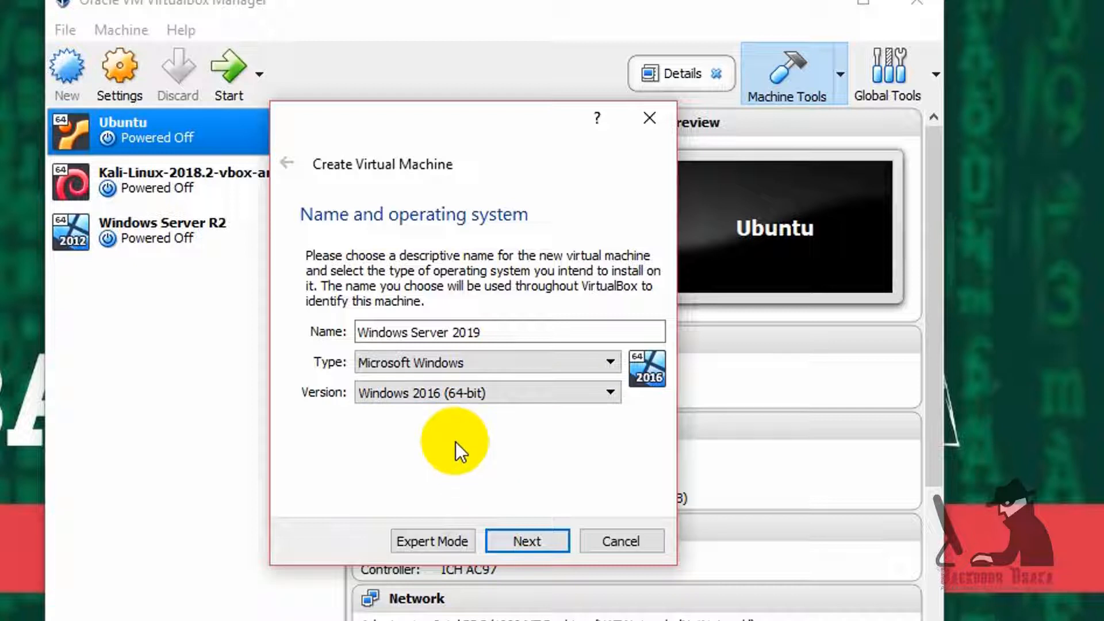
{"action": "left_click", "coordinate": [525, 541]}
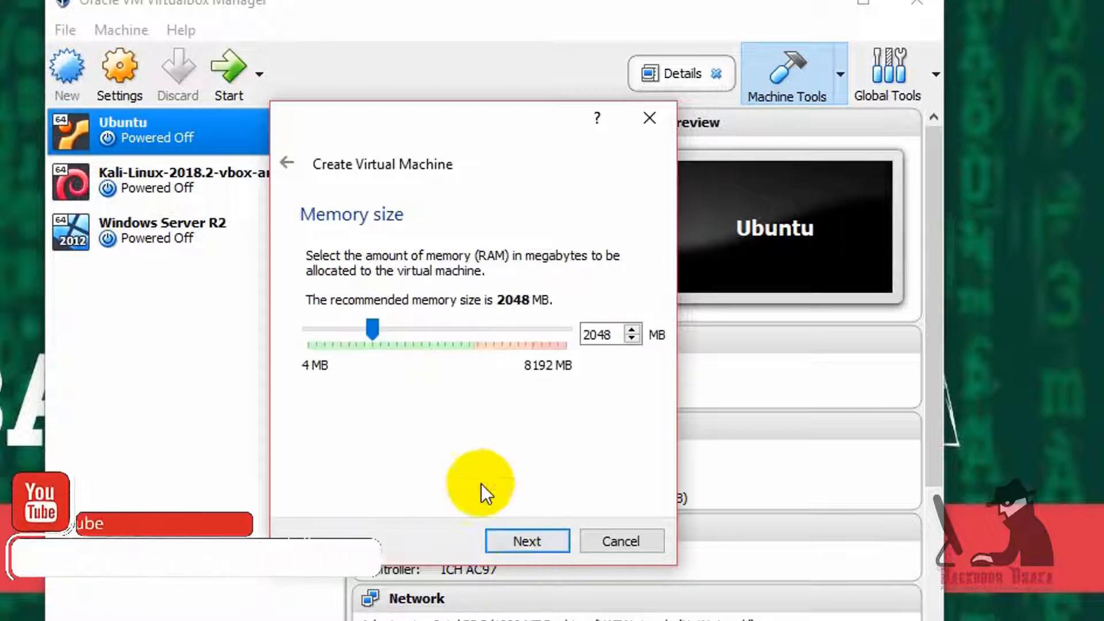
Step: Set the virtual machine's memory size to 4096 MB and continue to the hard disk options
{"action": "left_click_drag", "start_coordinate": [612, 335], "coordinate": [568, 343]}
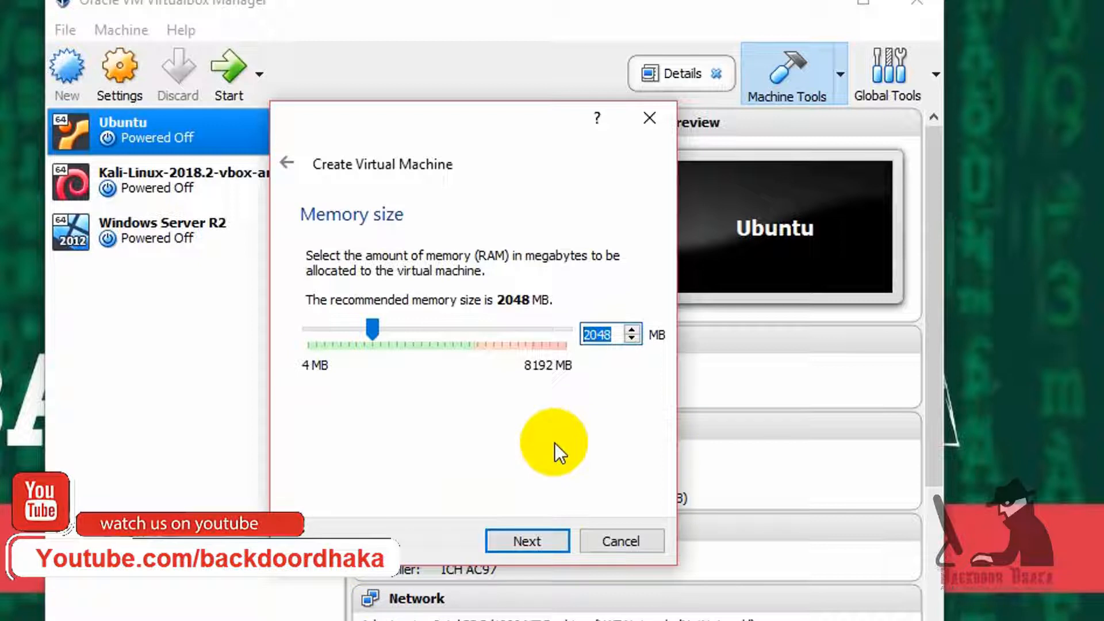
{"action": "type", "text": "4096"}
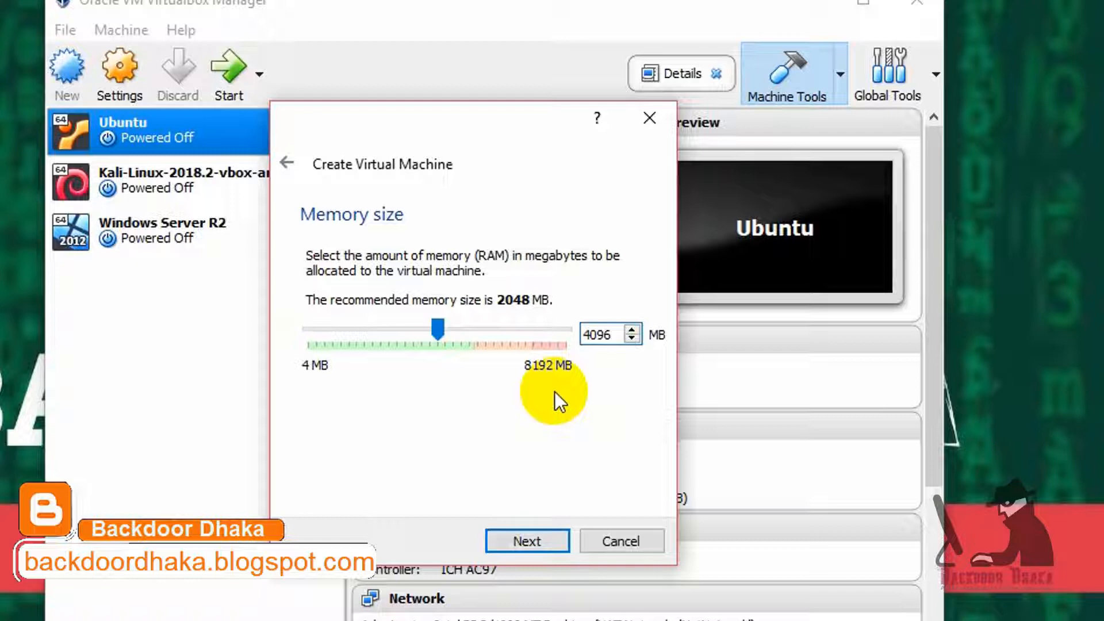
{"action": "left_click", "coordinate": [525, 537]}
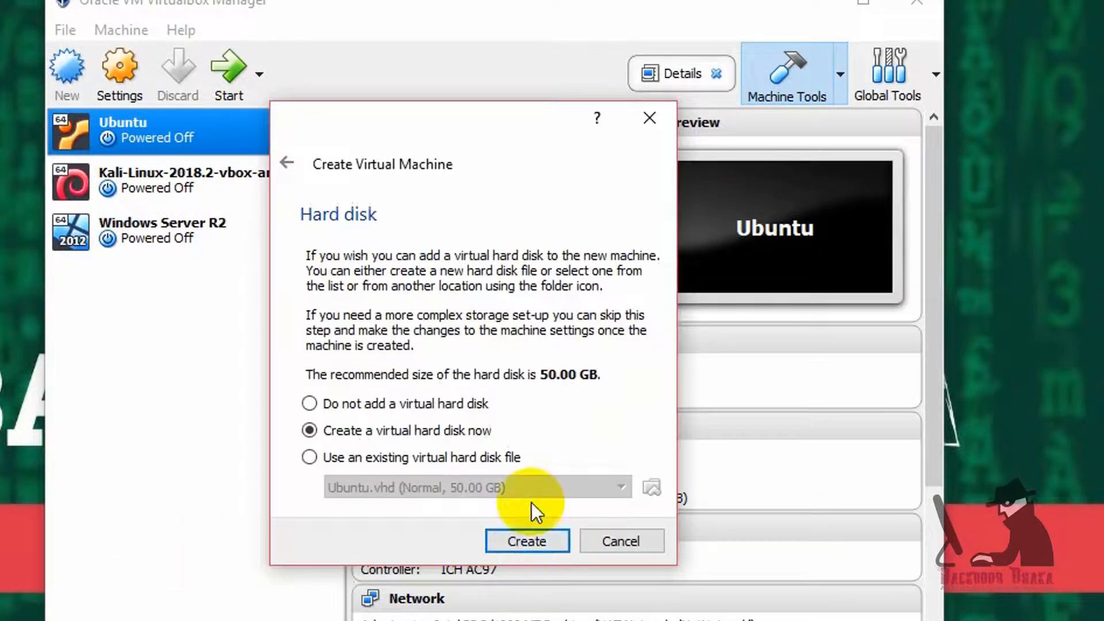
Step: Choose to create a virtual hard disk now in VHD format and continue to its file location and size
{"action": "left_click", "coordinate": [526, 540]}
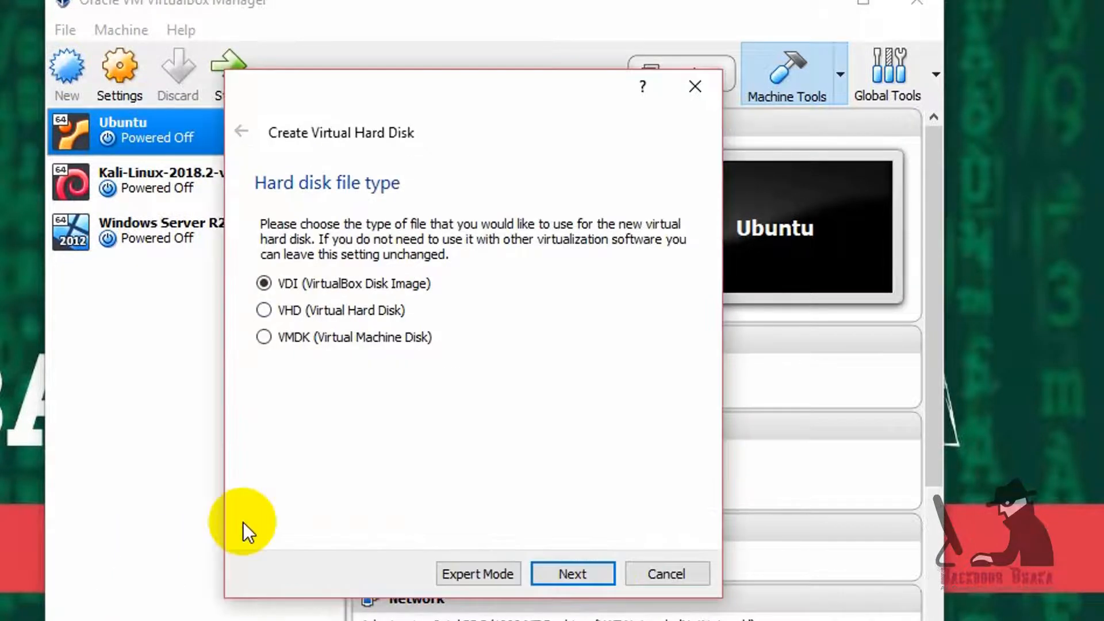
{"action": "left_click", "coordinate": [572, 572]}
{"action": "left_click", "coordinate": [549, 572]}
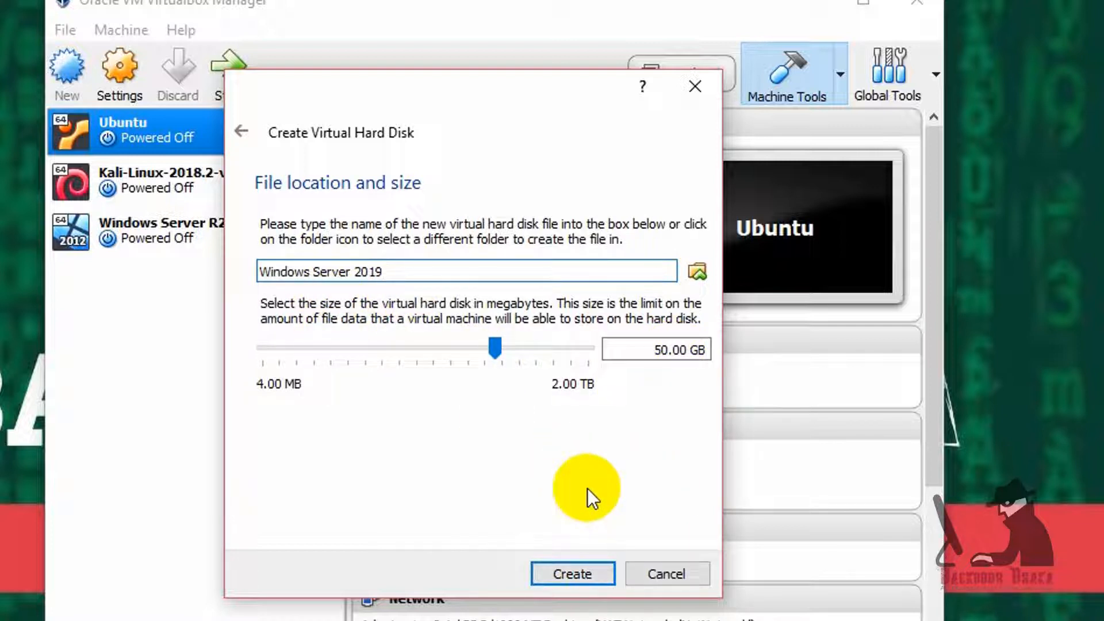
{"action": "left_click", "coordinate": [698, 271]}
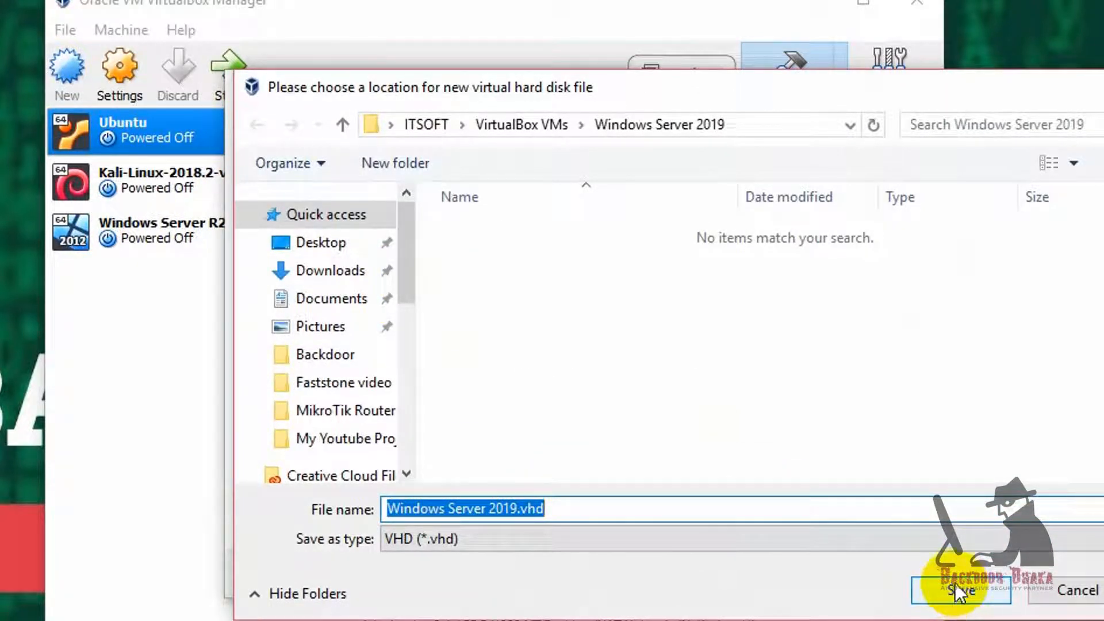
{"action": "left_click_drag", "start_coordinate": [411, 258], "coordinate": [449, 426]}
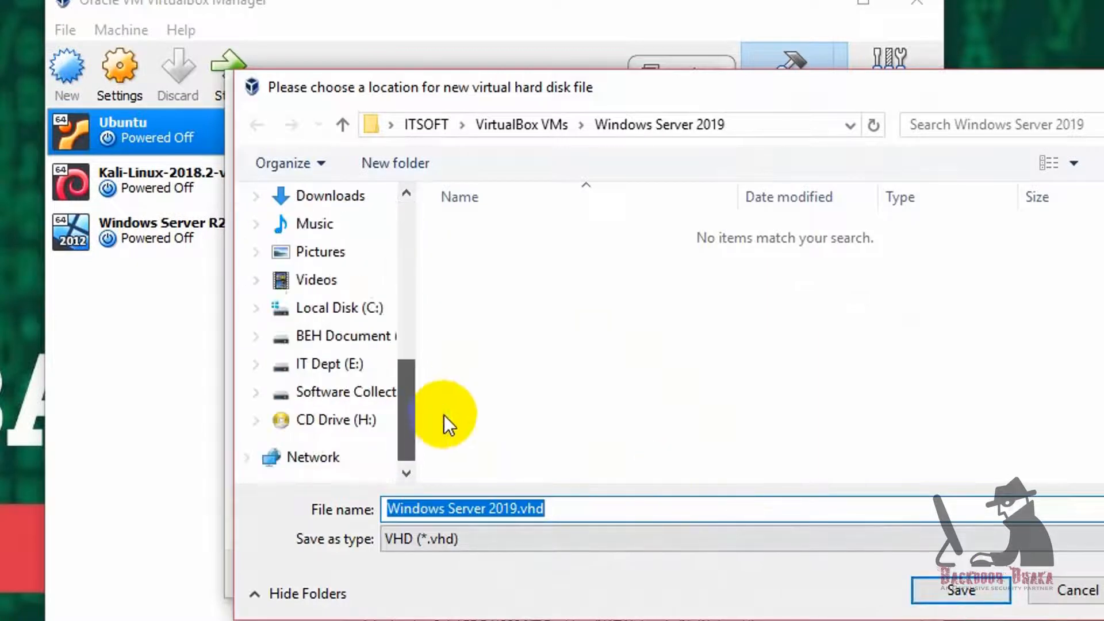
{"action": "left_click", "coordinate": [337, 364]}
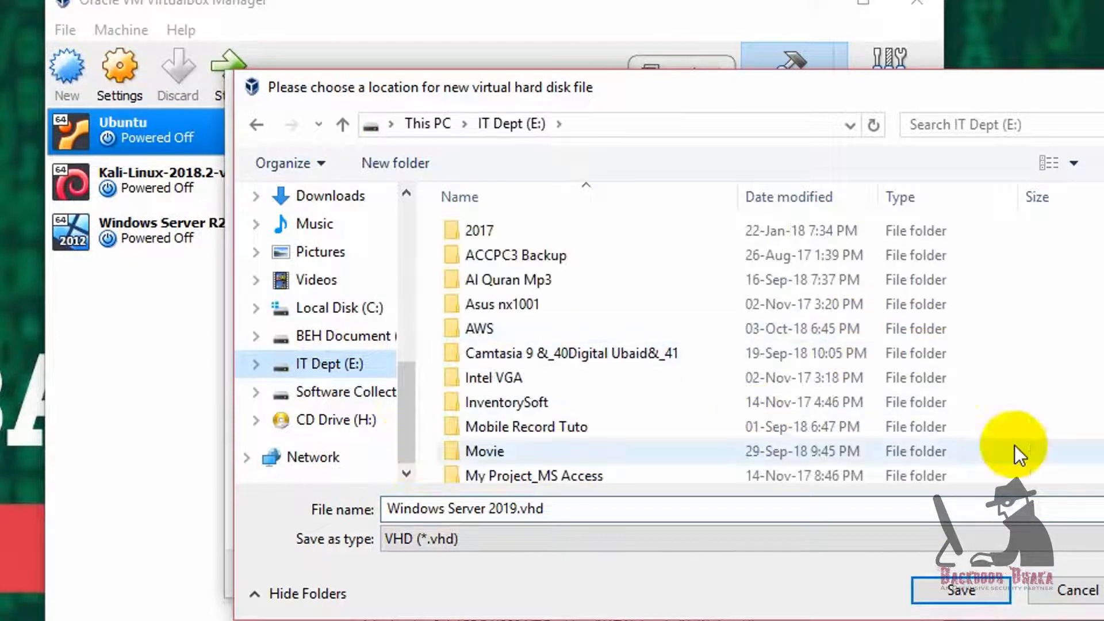
{"action": "left_click", "coordinate": [1078, 591]}
Step: Create the virtual hard disk with the name Windows Server 2019 and a size of 50.00 GB
{"action": "left_click", "coordinate": [421, 274]}
{"action": "left_click_drag", "start_coordinate": [421, 274], "coordinate": [280, 395]}
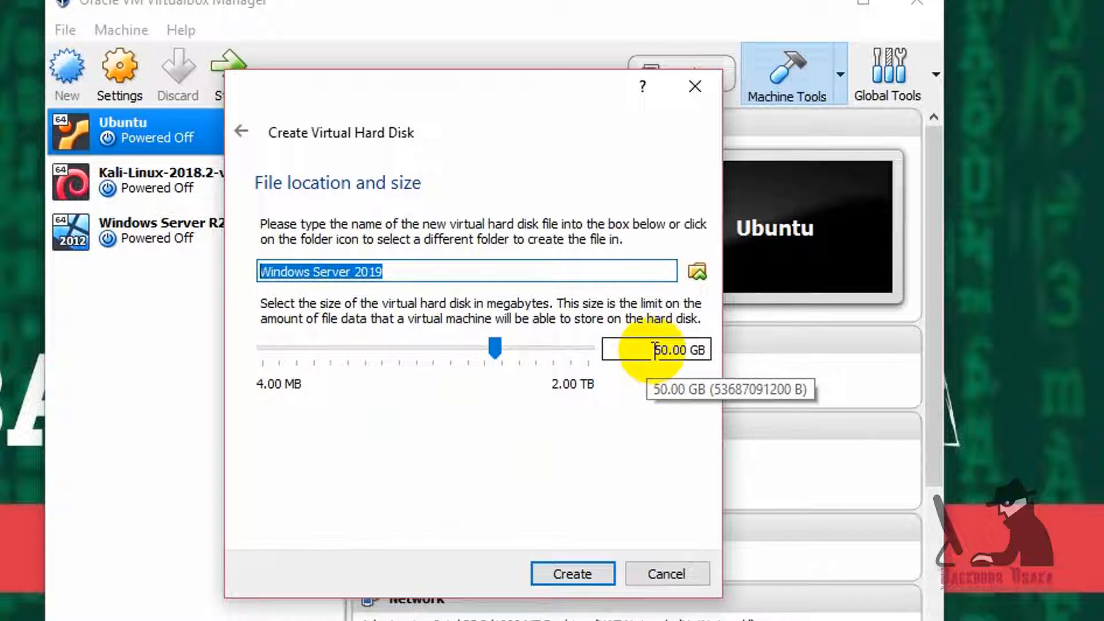
{"action": "left_click", "coordinate": [568, 574]}
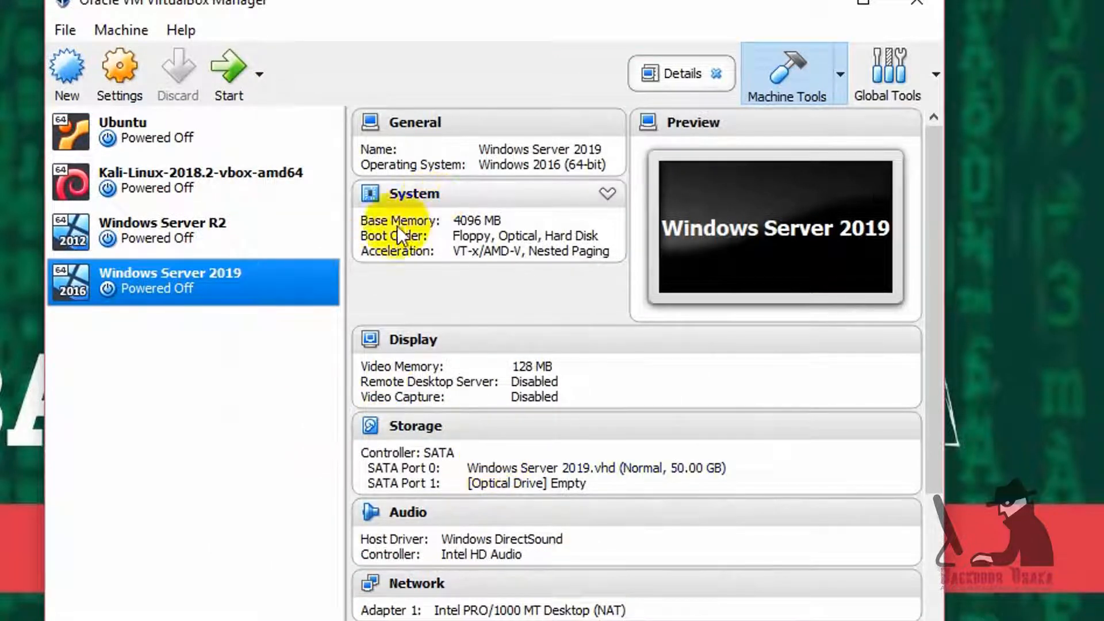
Step: Move Optical above Floppy in the boot order of the Windows Server 2019 machine's system settings
{"action": "left_click", "coordinate": [121, 71]}
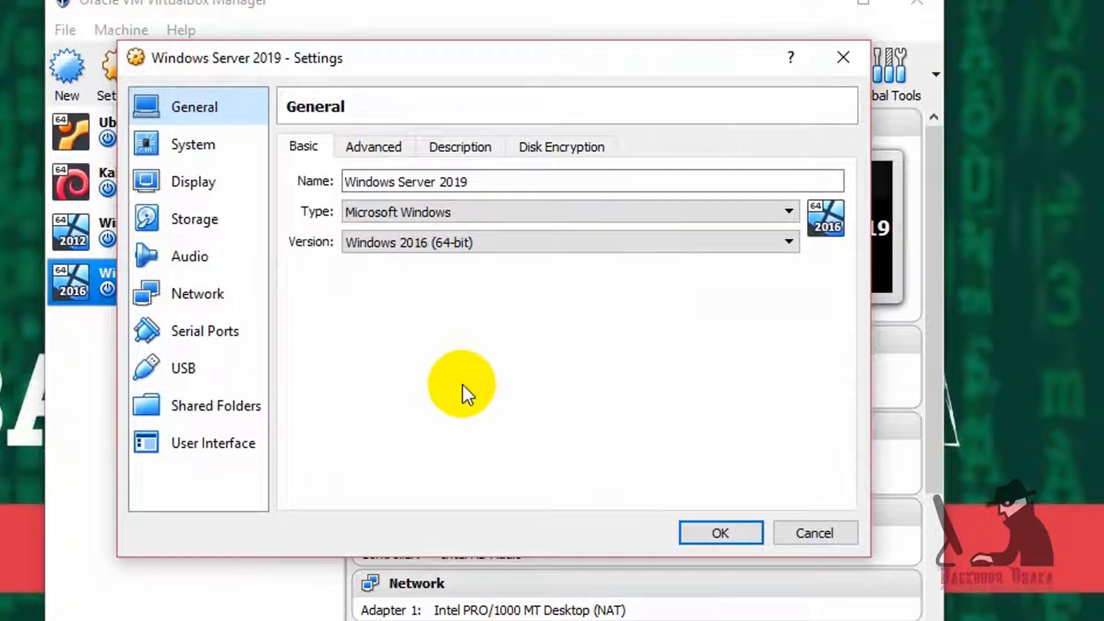
{"action": "left_click", "coordinate": [184, 143]}
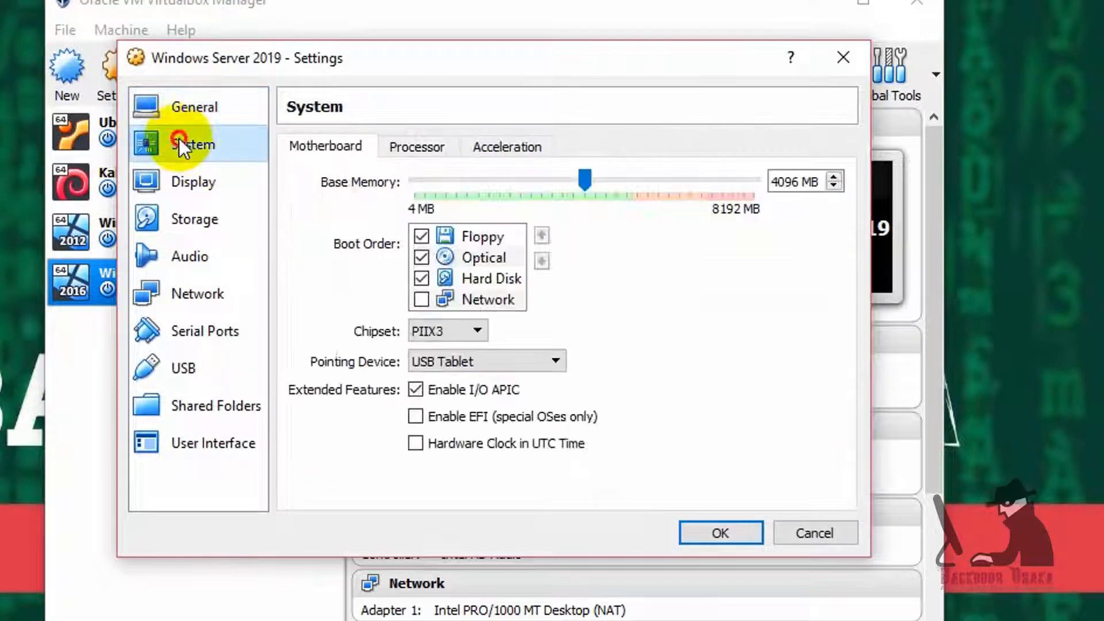
{"action": "left_click", "coordinate": [478, 262]}
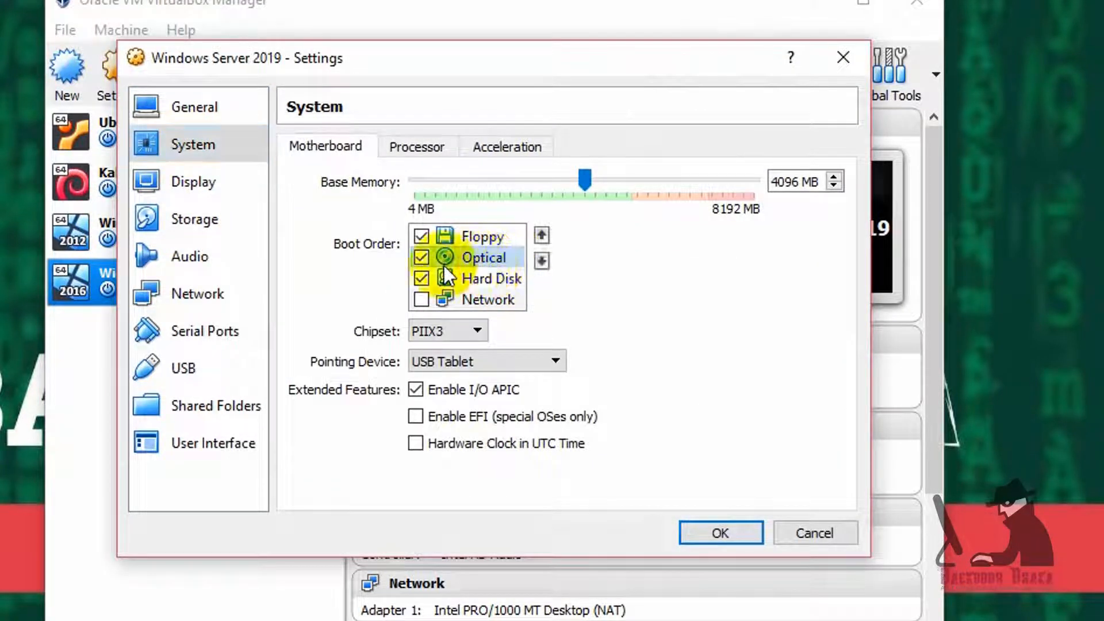
{"action": "left_click", "coordinate": [544, 235]}
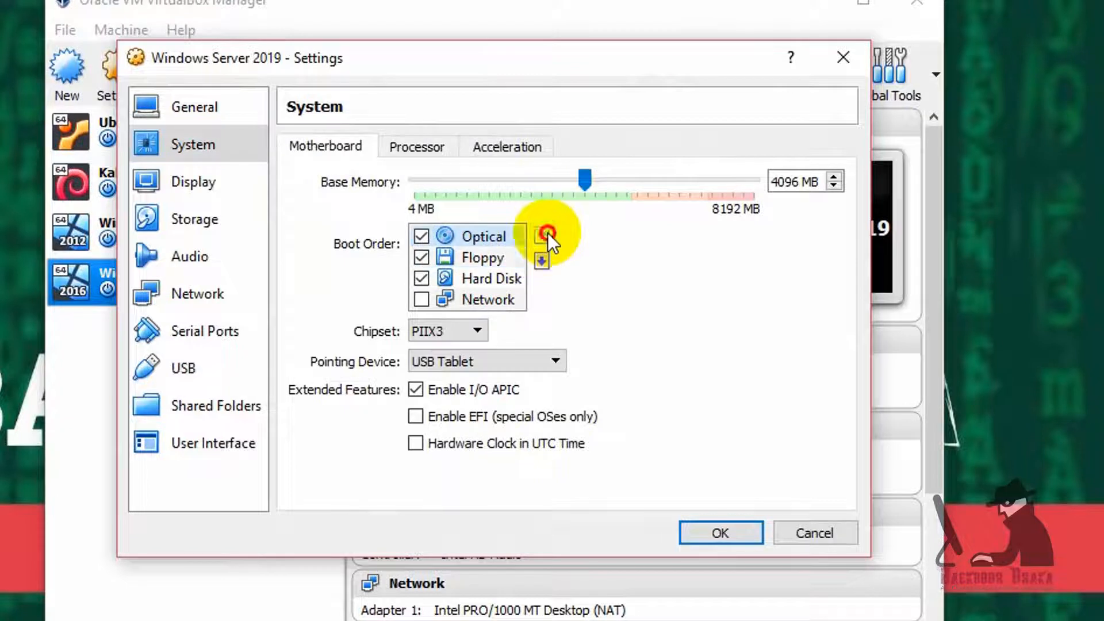
Step: Load Windows Evaluation 2019.iso from Downloads into the machine's empty optical drive
{"action": "left_click", "coordinate": [192, 220]}
{"action": "left_click", "coordinate": [403, 226]}
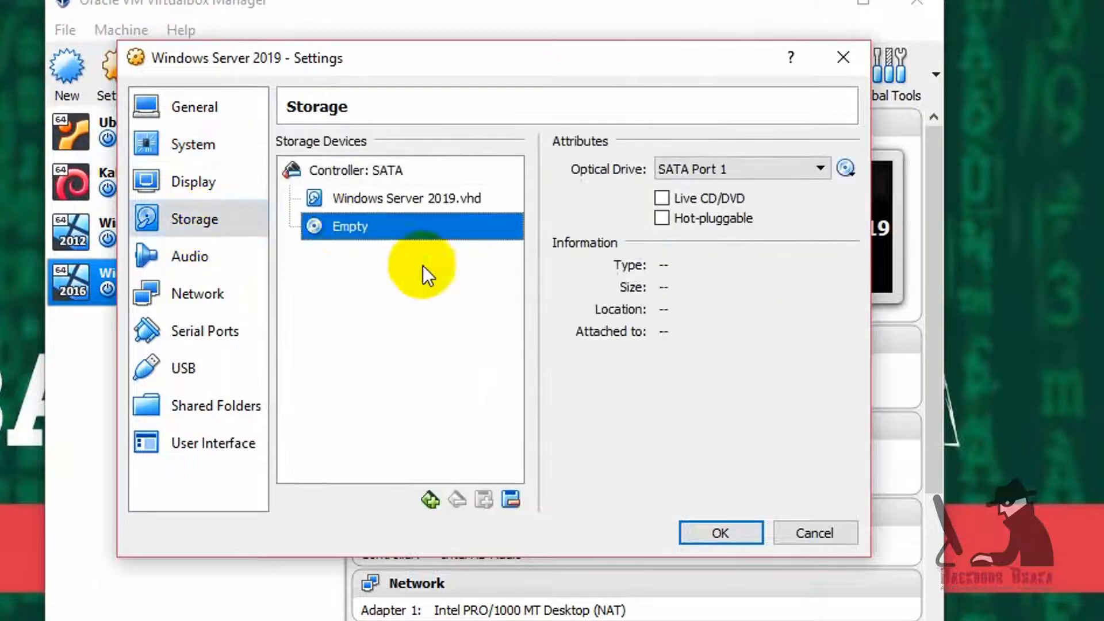
{"action": "left_click", "coordinate": [845, 169]}
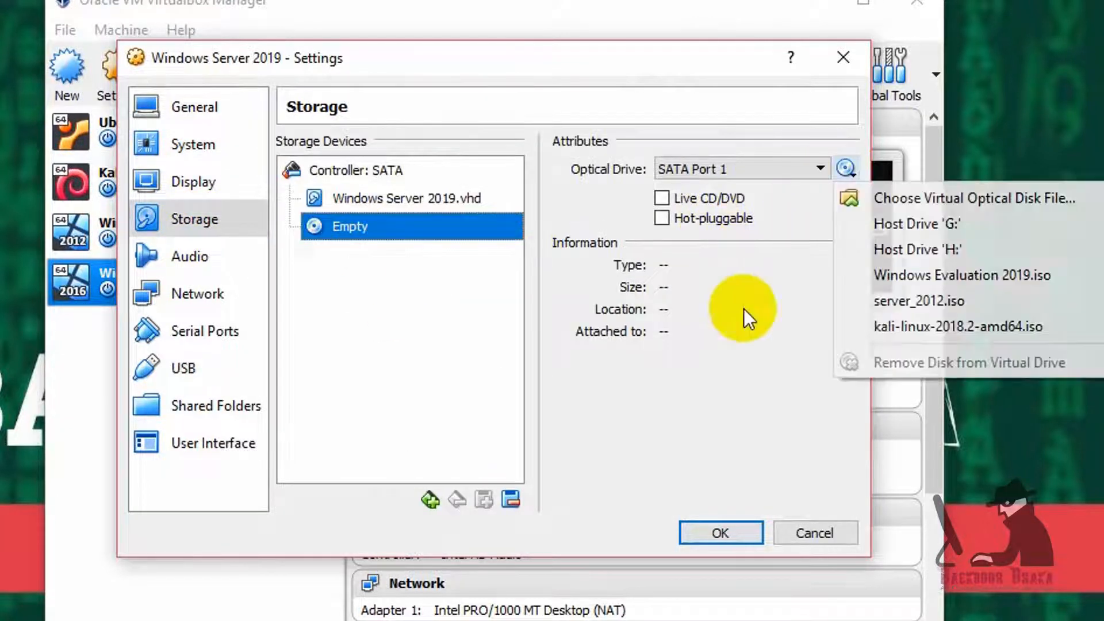
{"action": "left_click", "coordinate": [1014, 199]}
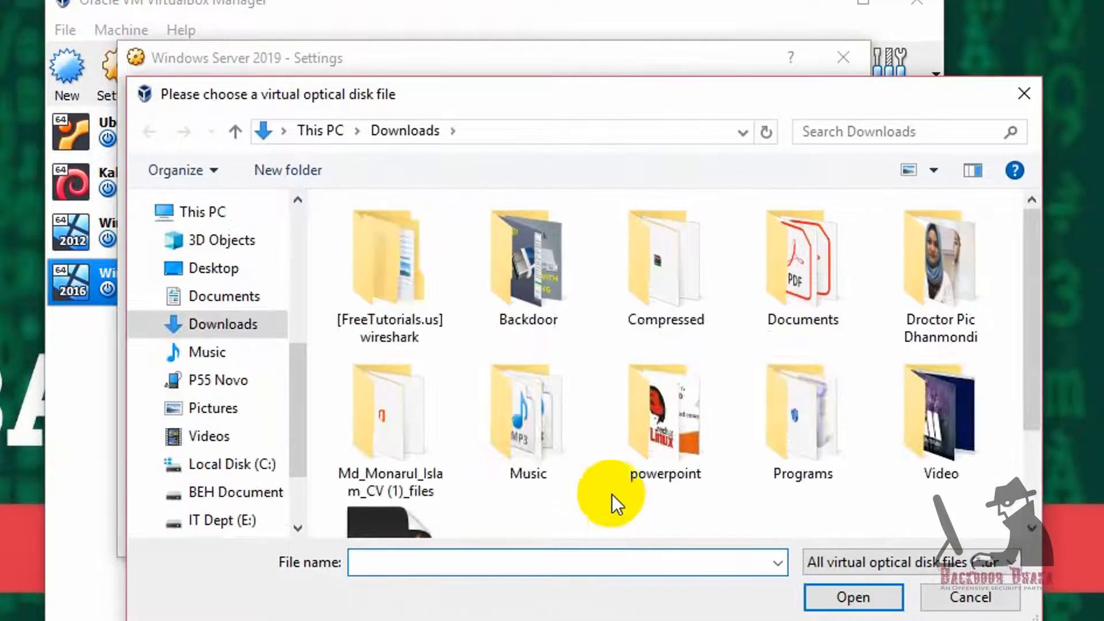
{"action": "scroll", "coordinate": [414, 422], "scroll_direction": "down", "scroll_amount": 3}
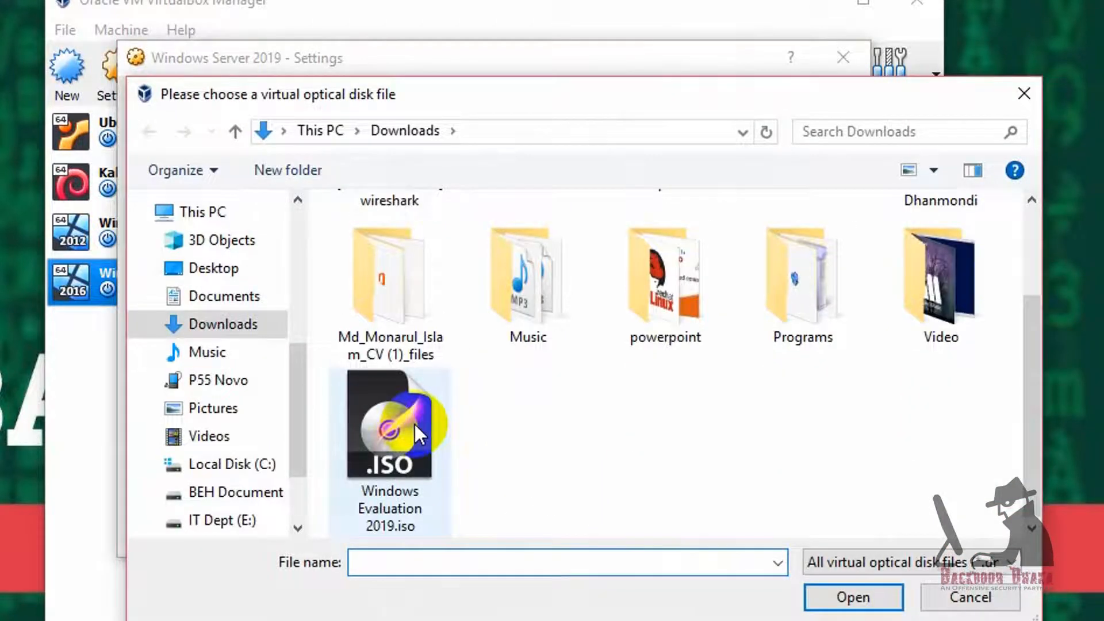
{"action": "double_click", "coordinate": [381, 419]}
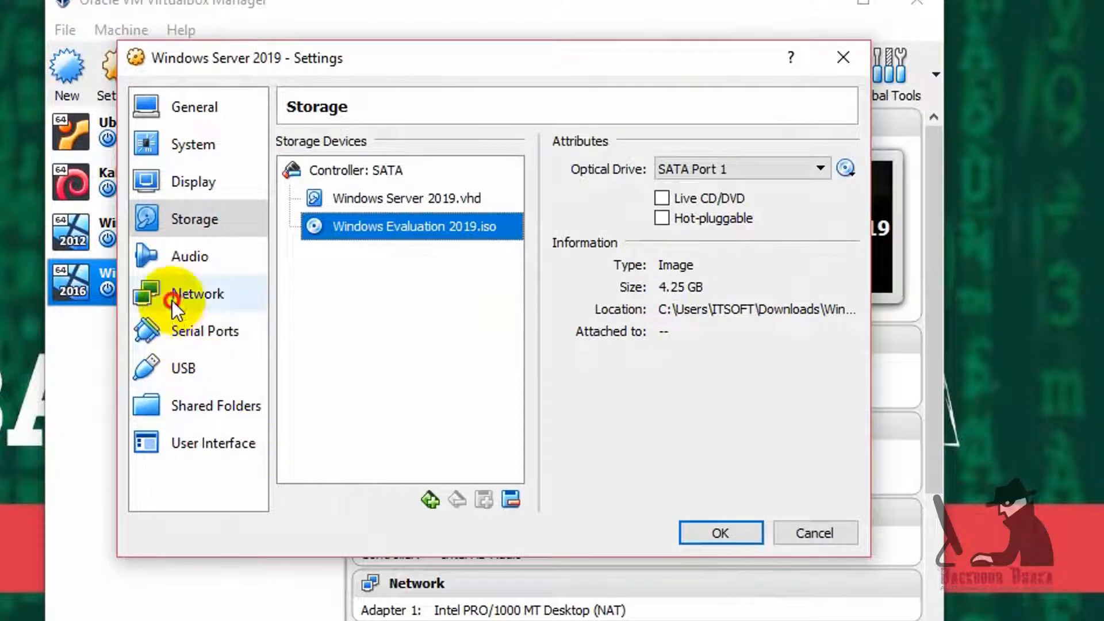
Step: Attach network Adapter 1 to Bridged Adapter and save the machine's settings
{"action": "left_click", "coordinate": [175, 303]}
{"action": "left_click", "coordinate": [451, 210]}
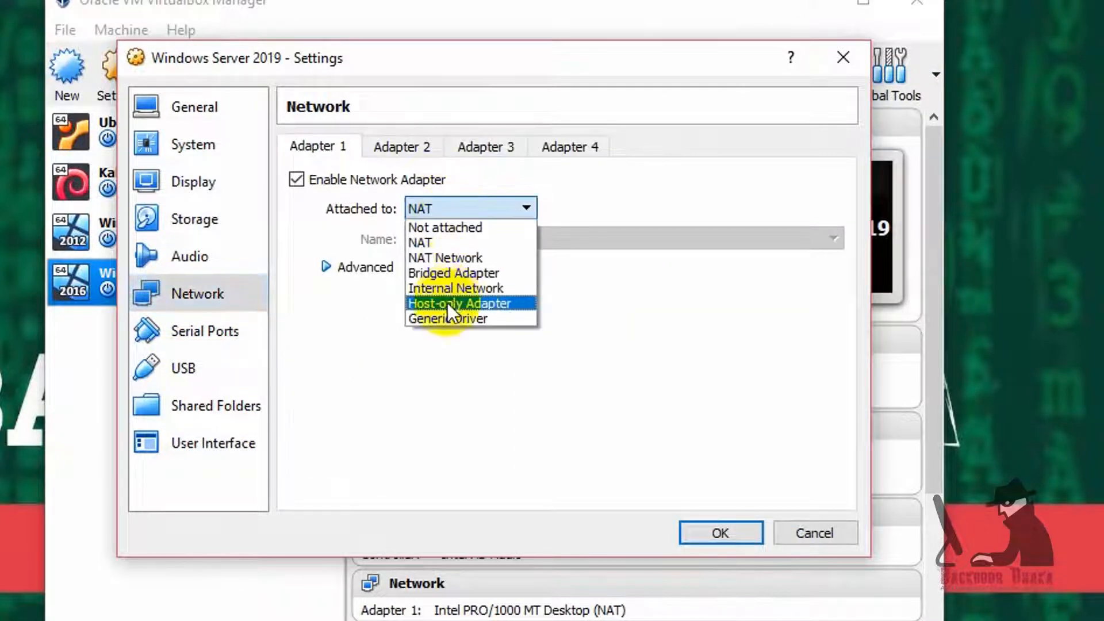
{"action": "left_click", "coordinate": [428, 272]}
{"action": "left_click", "coordinate": [713, 532]}
Step: Start the Windows Server 2019 machine and launch Windows Setup's installation with English (United States) and the US keyboard
{"action": "left_click", "coordinate": [228, 65]}
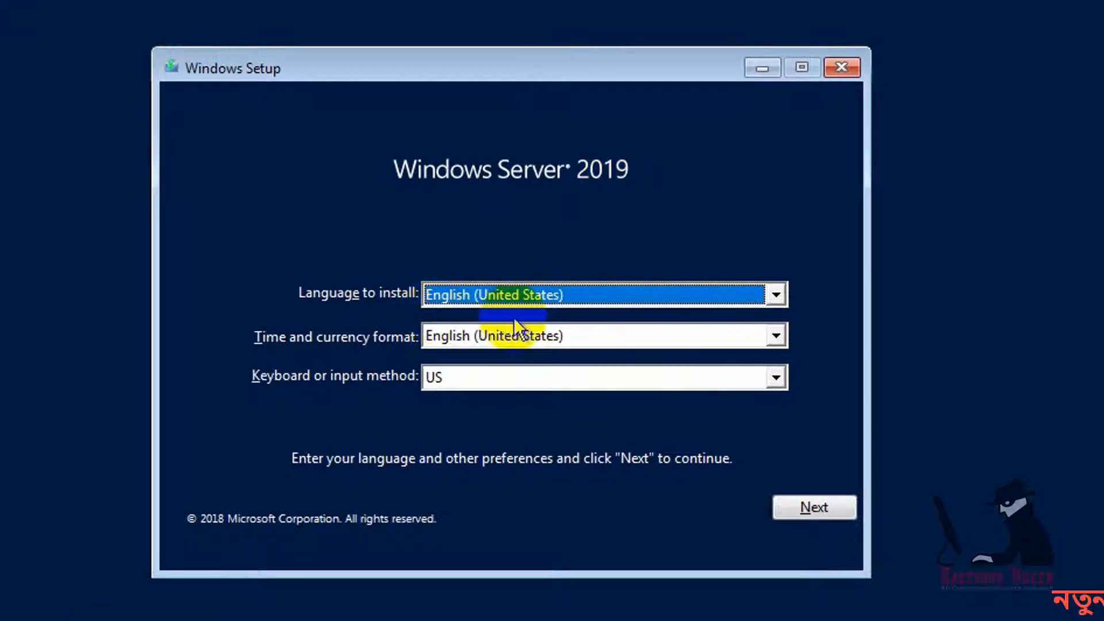
{"action": "left_click", "coordinate": [812, 513]}
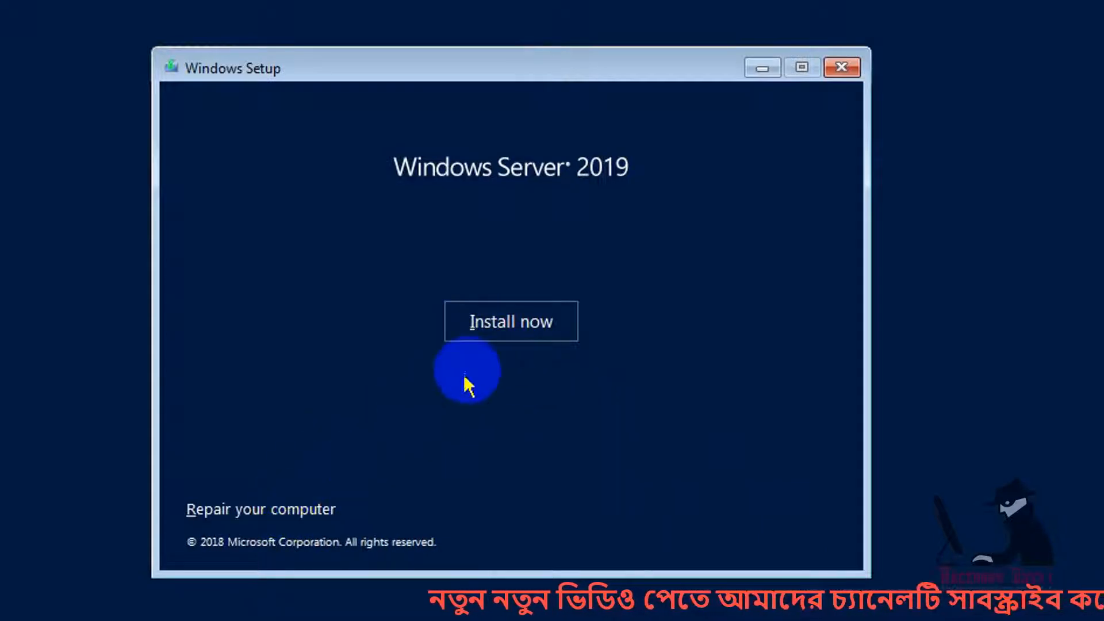
{"action": "left_click", "coordinate": [501, 343]}
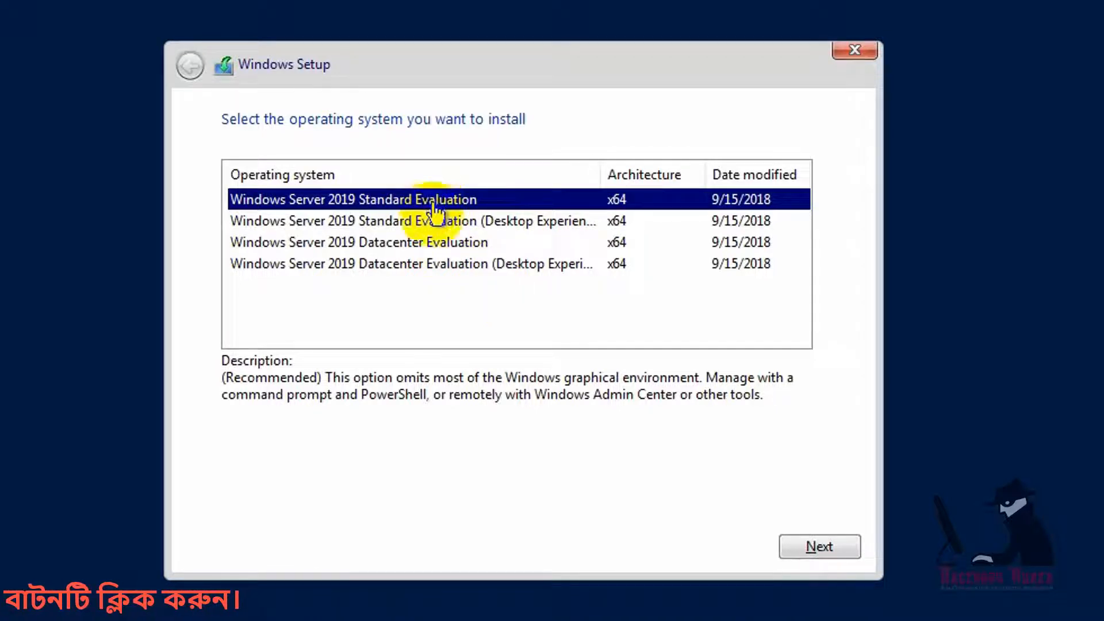
Step: Compare the edition descriptions and choose Windows Server 2019 Datacenter Evaluation (Desktop Experience) for the installation
{"action": "left_click", "coordinate": [433, 268]}
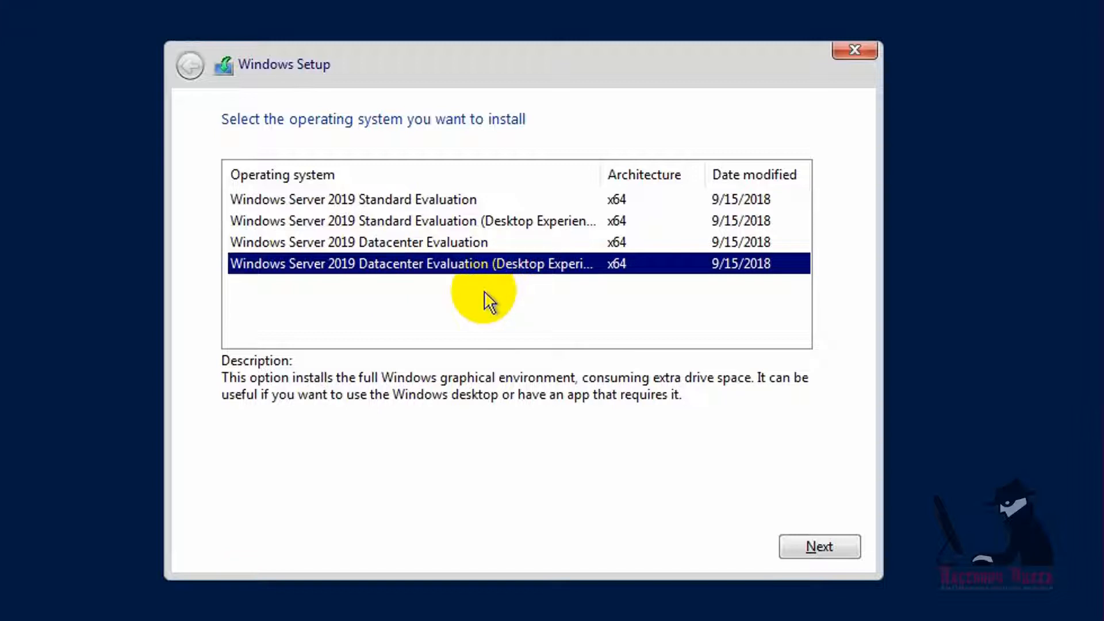
{"action": "left_click", "coordinate": [426, 216]}
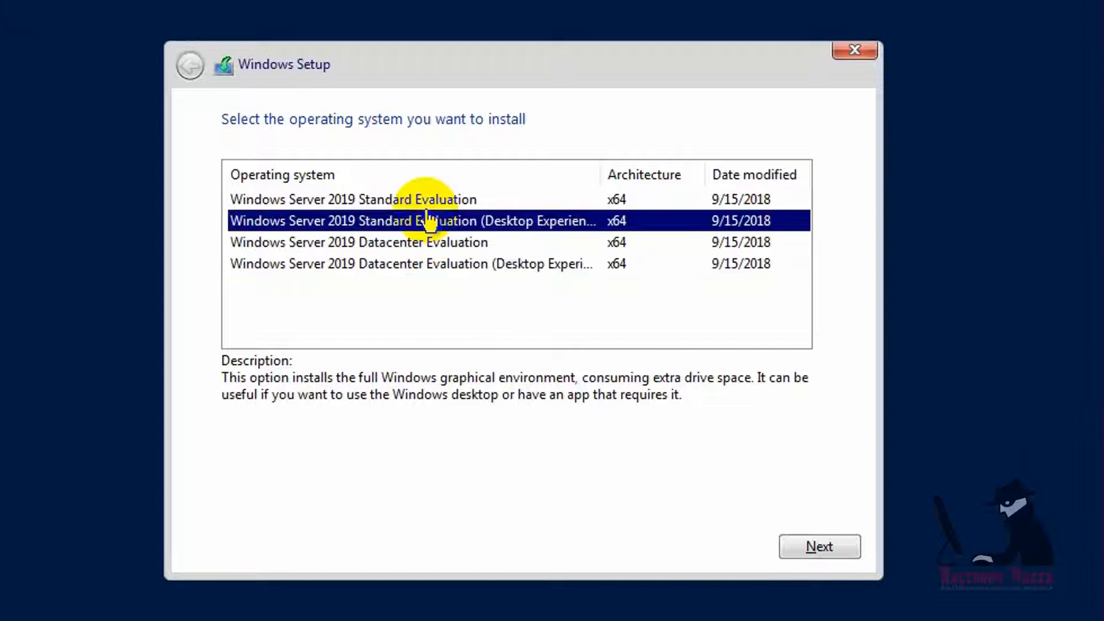
{"action": "left_click", "coordinate": [422, 200]}
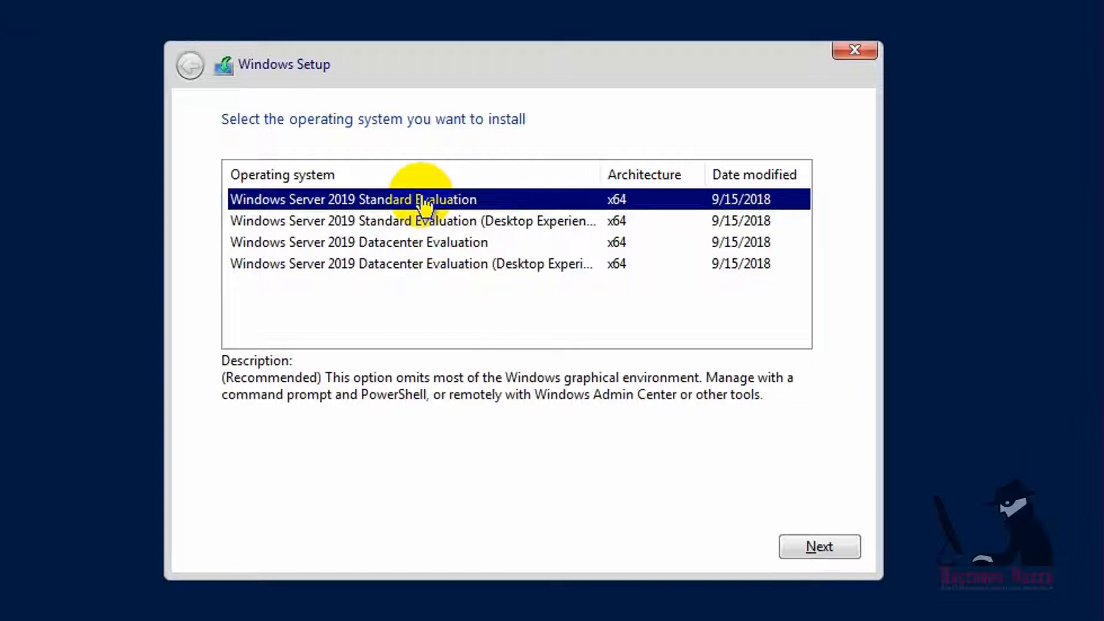
{"action": "left_click", "coordinate": [388, 268]}
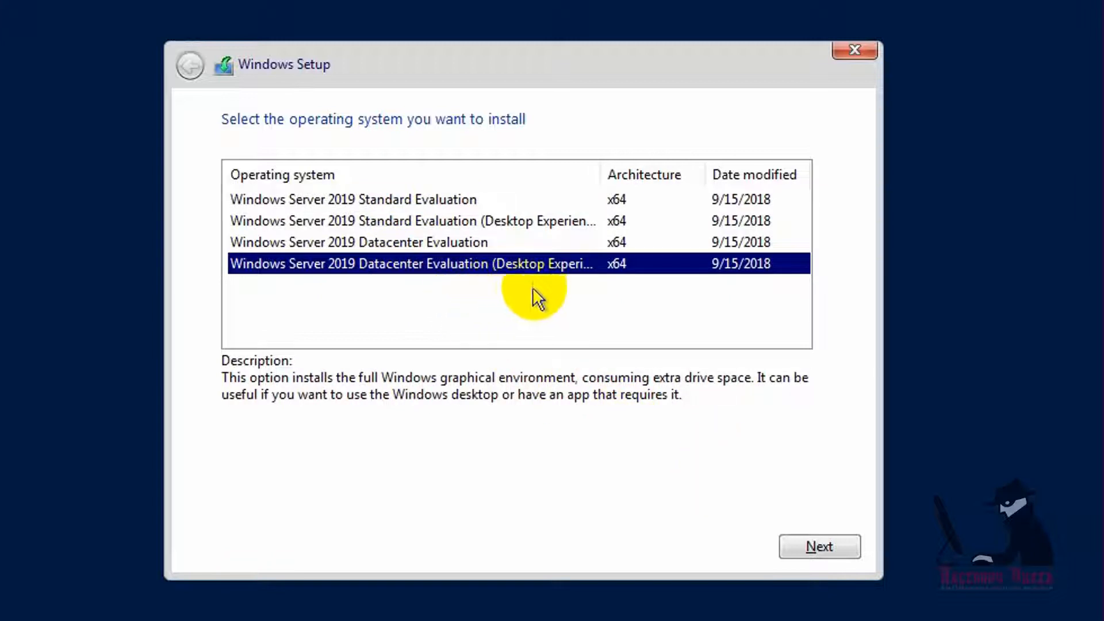
{"action": "left_click", "coordinate": [811, 545]}
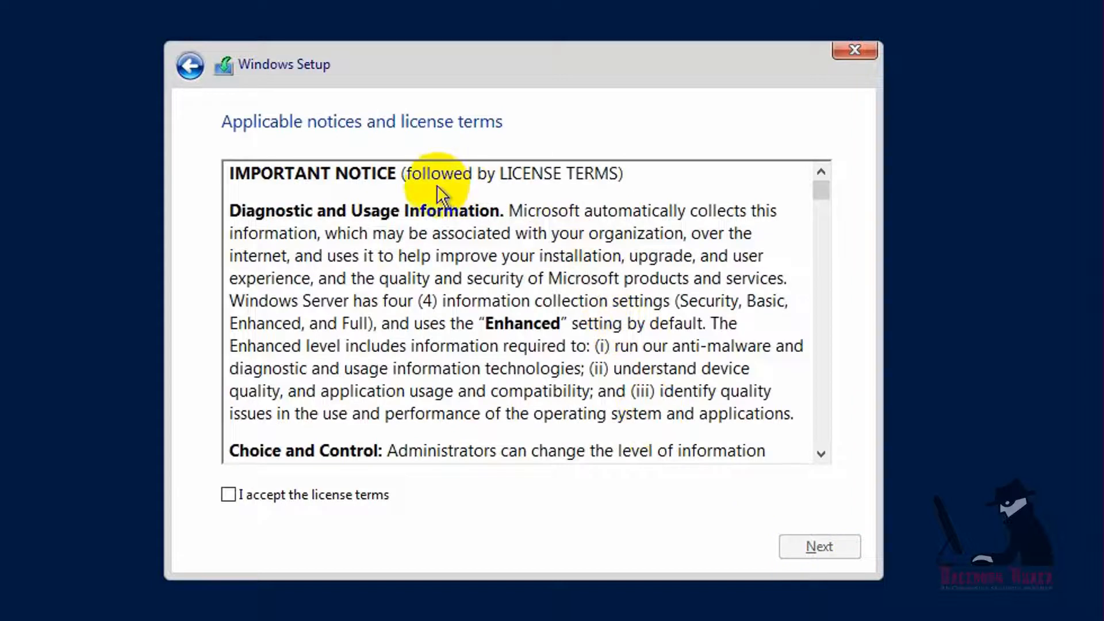
Step: Accept the license terms and start a custom Windows-only installation on Drive 0 Unallocated Space
{"action": "left_click", "coordinate": [248, 495]}
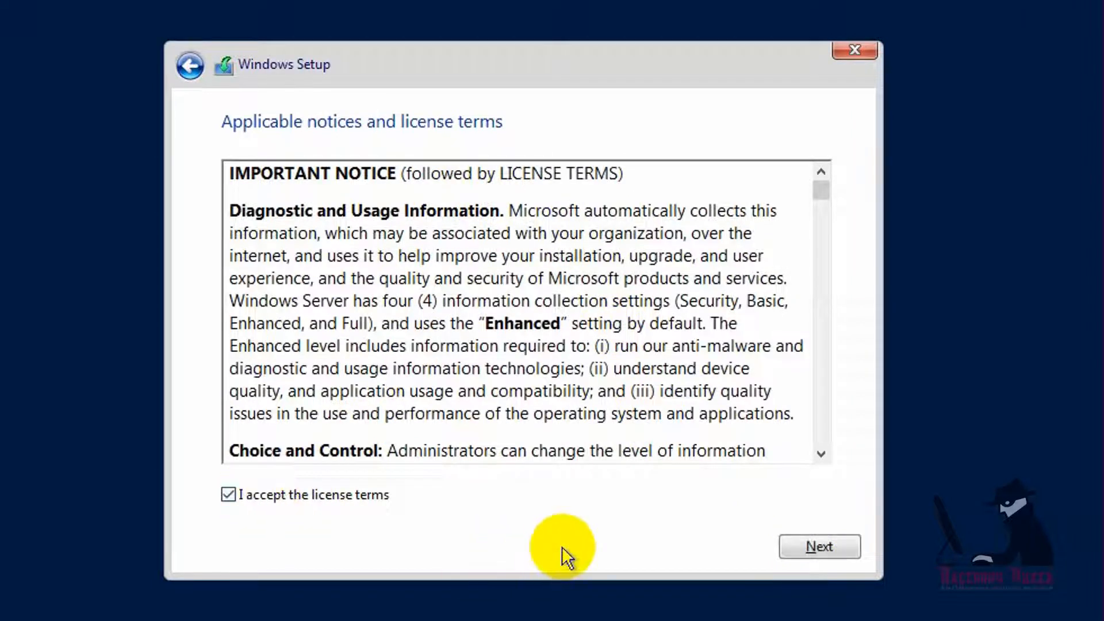
{"action": "left_click", "coordinate": [820, 548]}
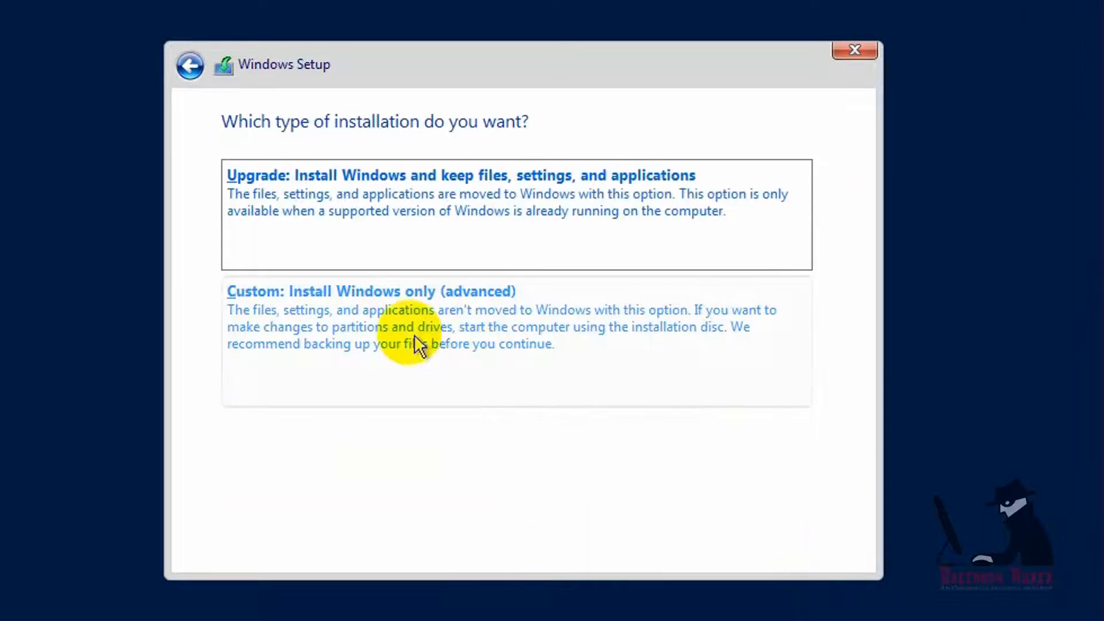
{"action": "left_click", "coordinate": [328, 330]}
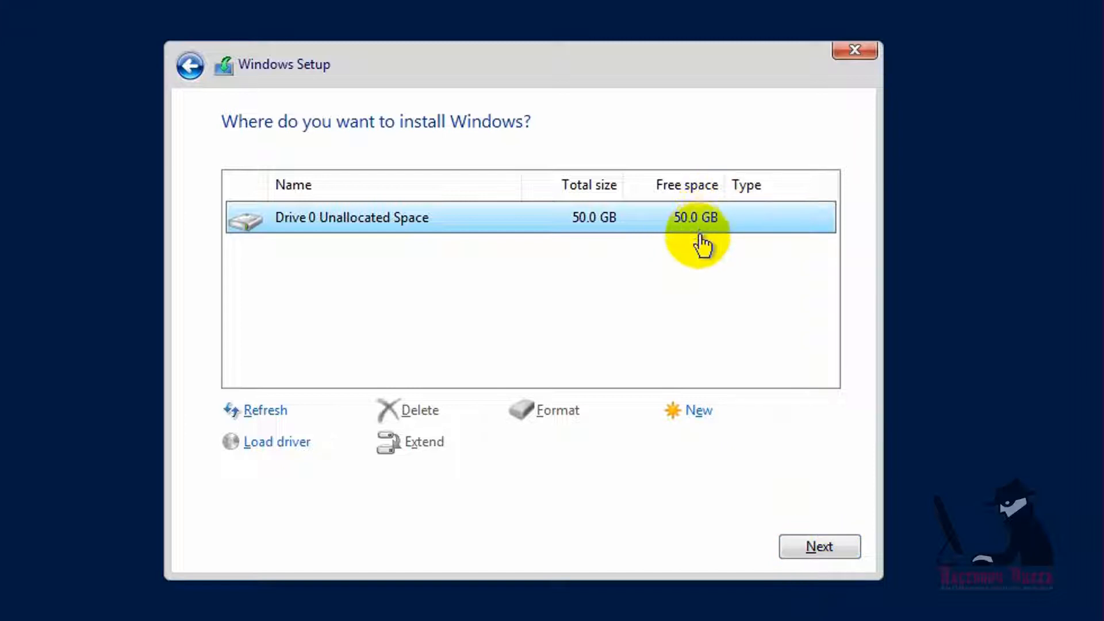
{"action": "left_click", "coordinate": [806, 546]}
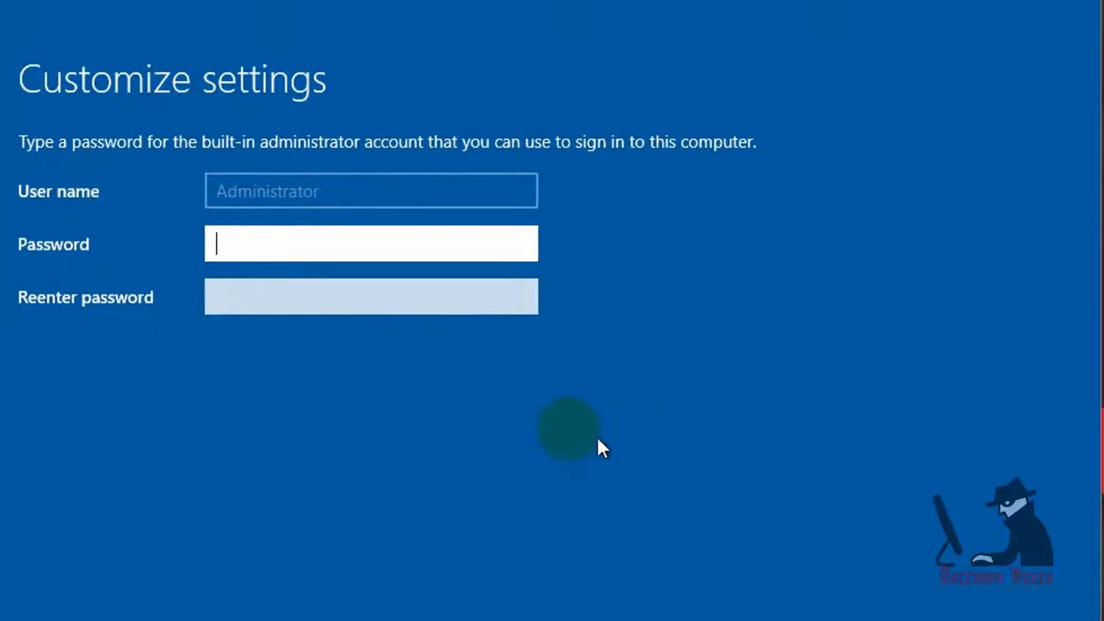
Step: Set and re-enter the password for the built-in Administrator account, and finish the Windows Server setup
{"action": "left_click", "coordinate": [311, 226]}
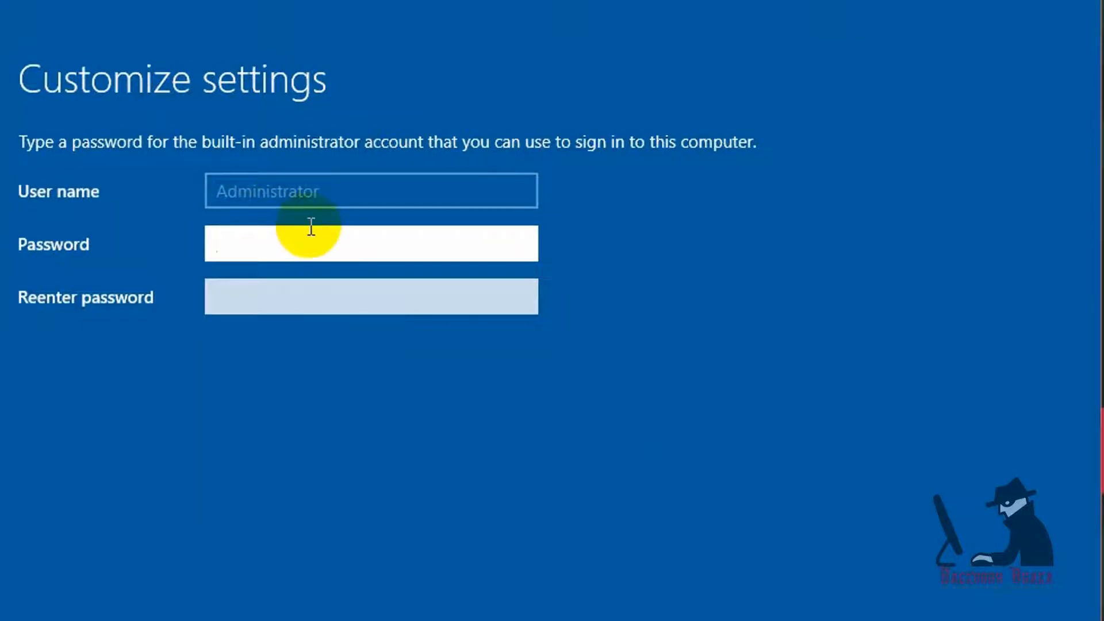
{"action": "left_click", "coordinate": [328, 246]}
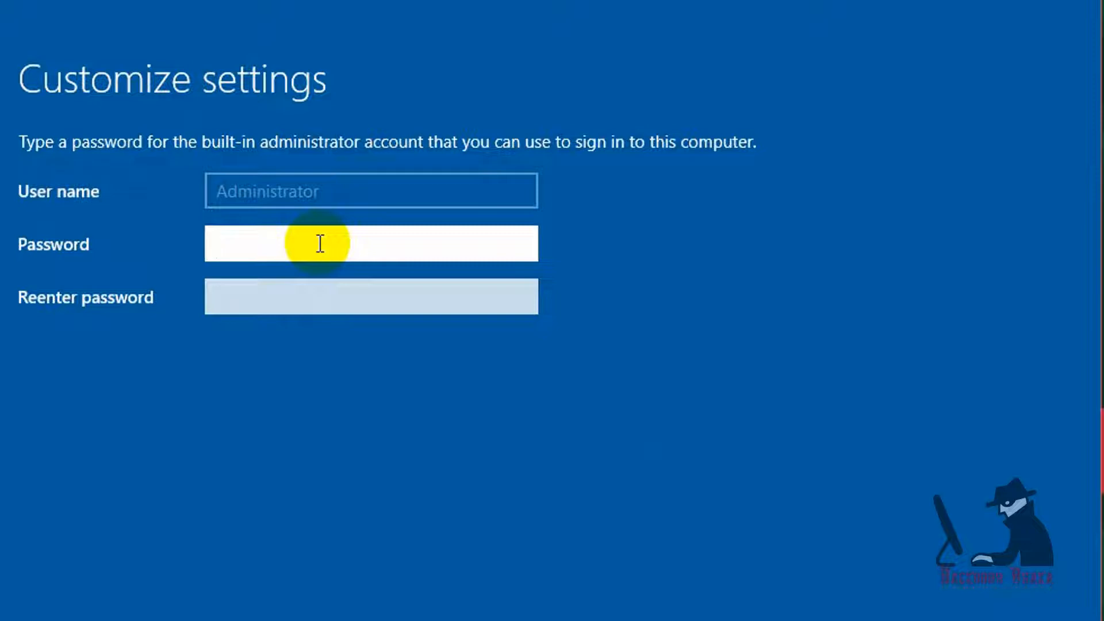
{"action": "type", "text": "*****"}
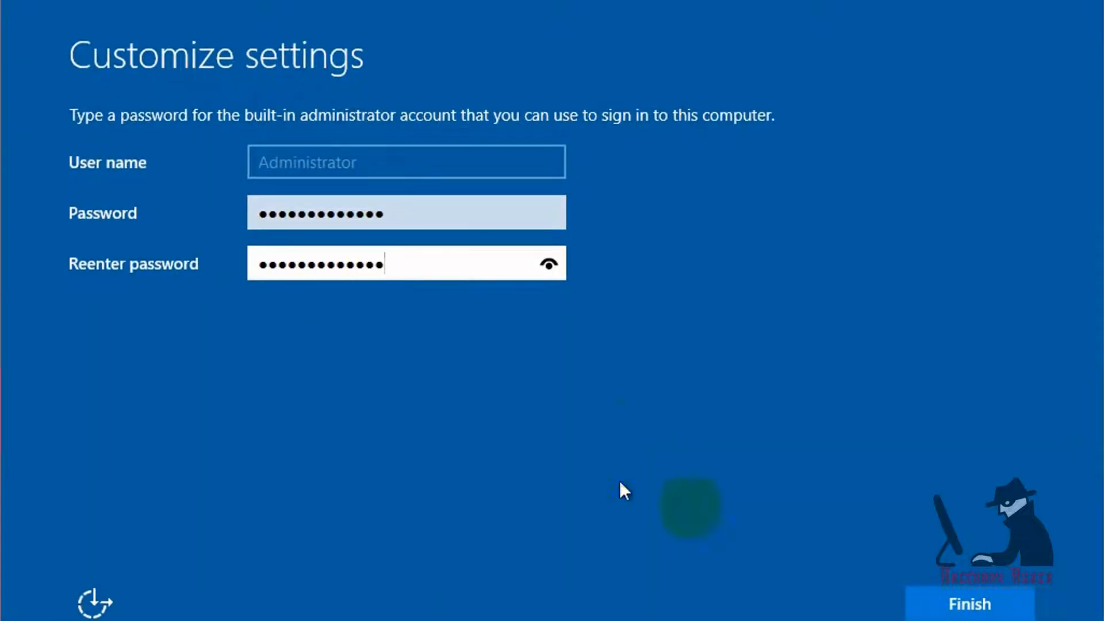
{"action": "left_click", "coordinate": [969, 604]}
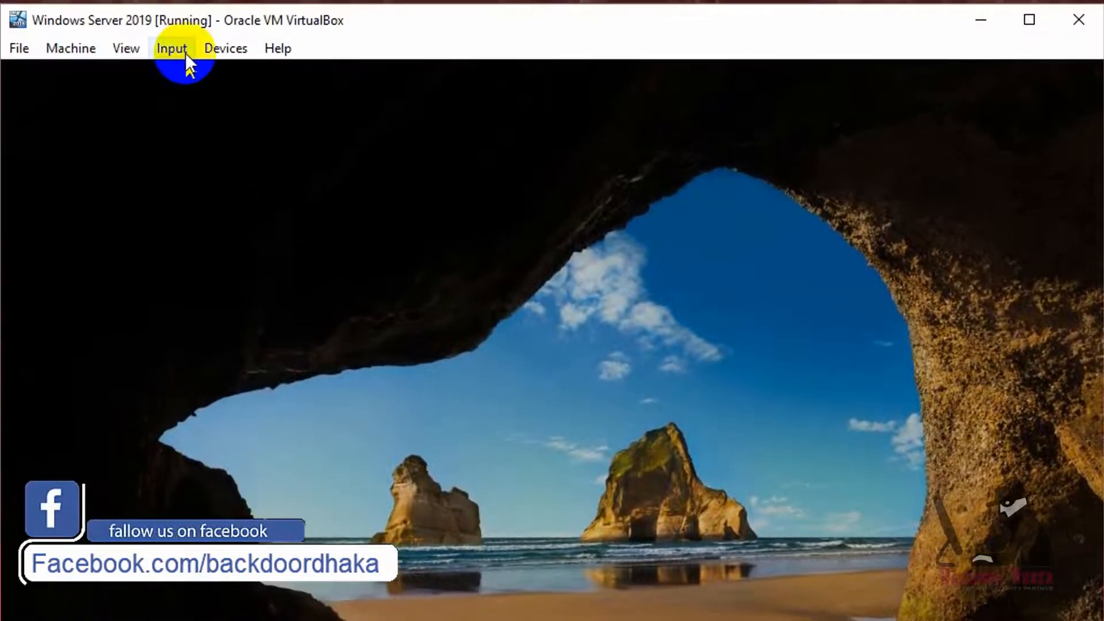
Step: Send Ctrl-Alt-Del to the virtual machine and sign in to the Administrator account with its password
{"action": "left_click", "coordinate": [184, 51]}
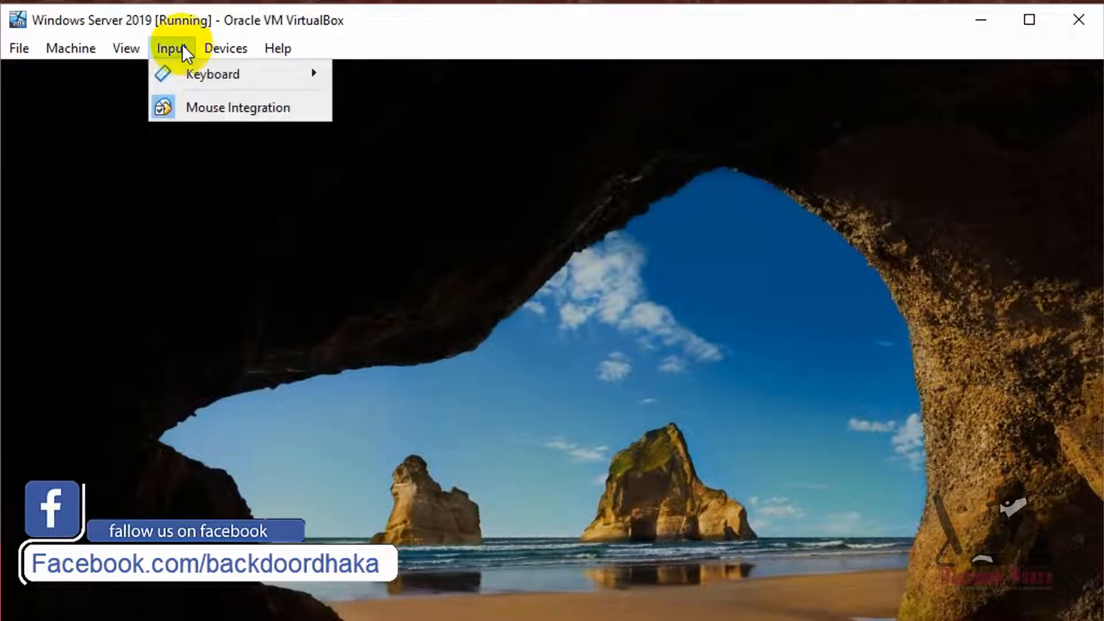
{"action": "mouse_move", "coordinate": [227, 73]}
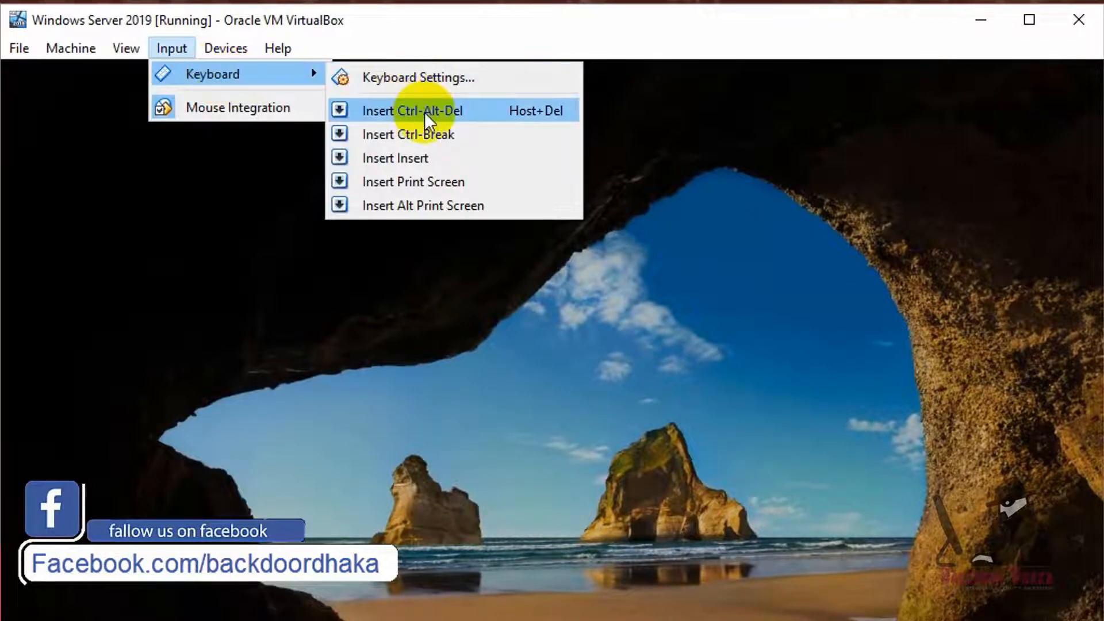
{"action": "left_click", "coordinate": [440, 113]}
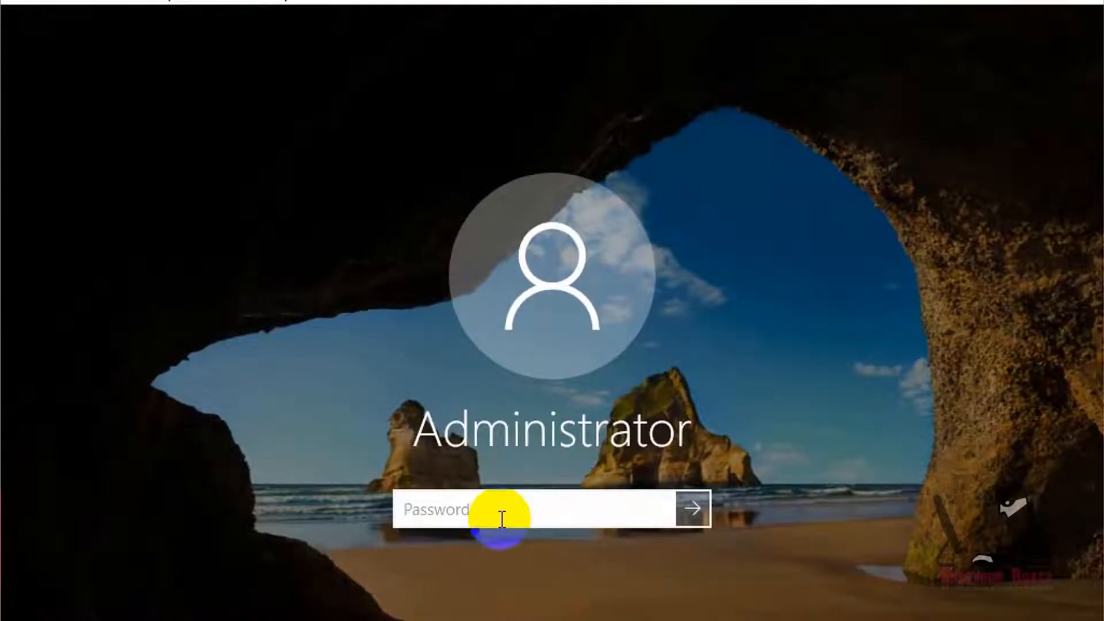
{"action": "type", "text": "•••"}
{"action": "key", "text": "Return"}
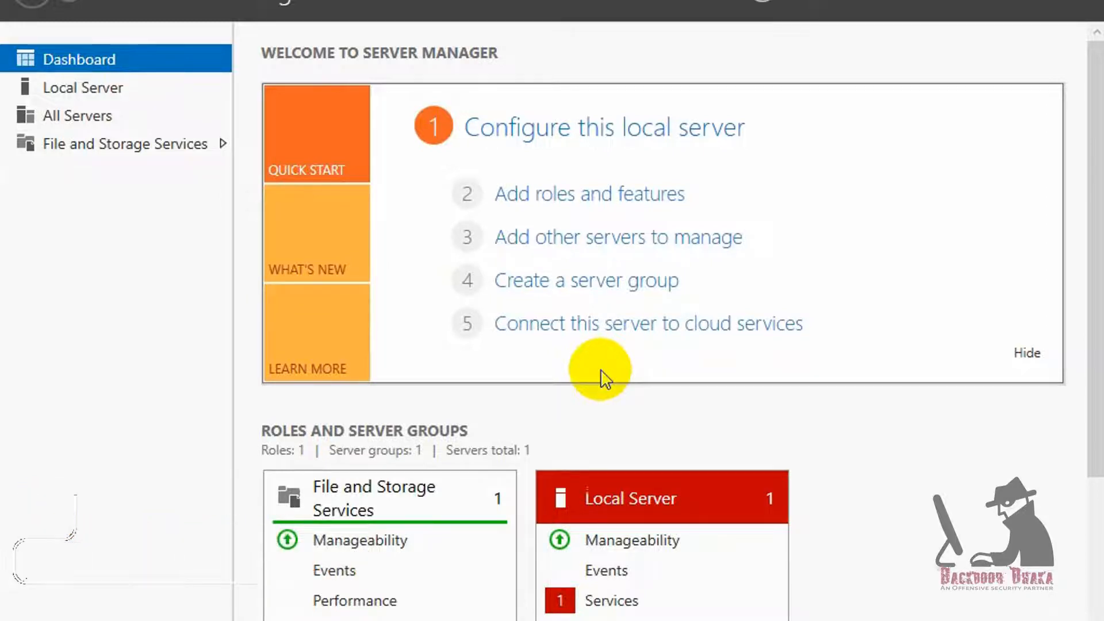
Step: Examine the local server's properties in Server Manager and return to the desktop
{"action": "left_click", "coordinate": [87, 106]}
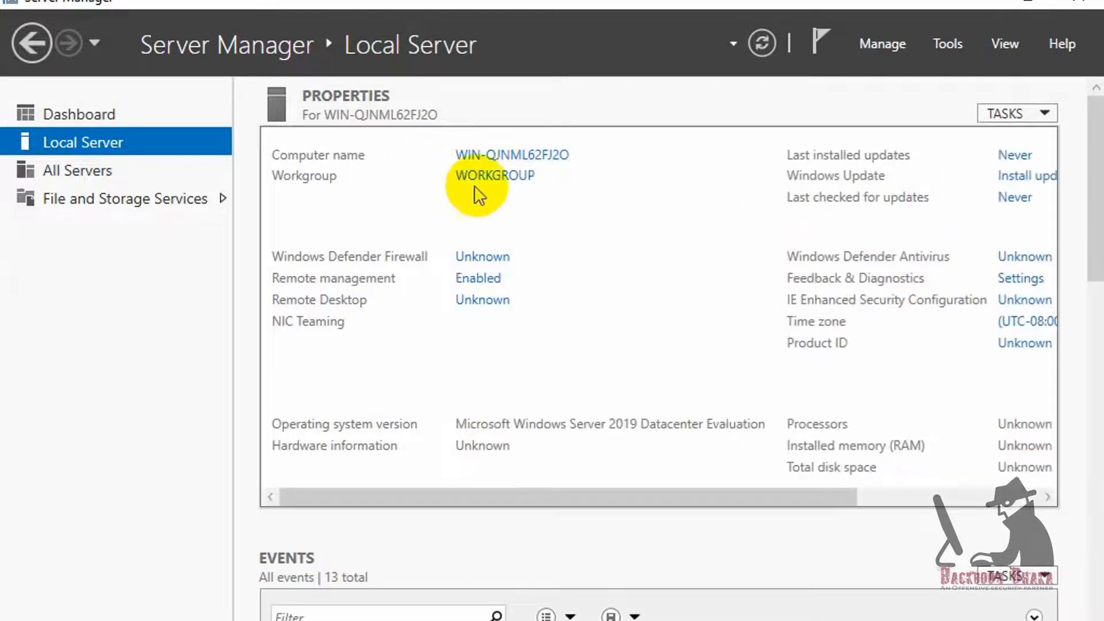
{"action": "left_click_drag", "start_coordinate": [483, 499], "coordinate": [424, 550]}
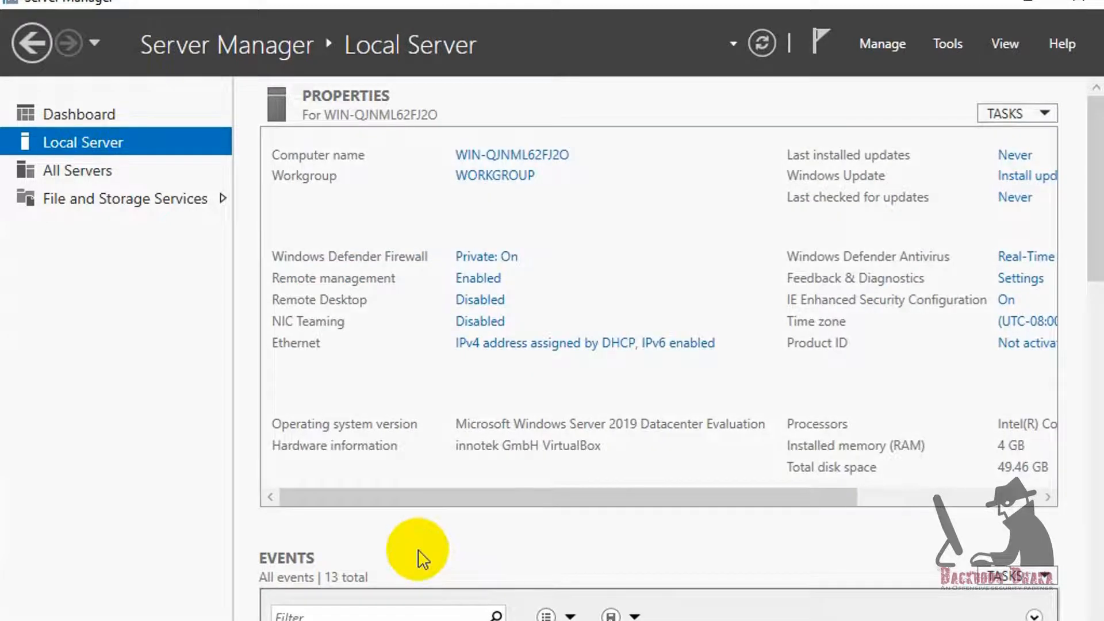
{"action": "left_click_drag", "start_coordinate": [375, 495], "coordinate": [402, 518]}
{"action": "left_click", "coordinate": [976, 2]}
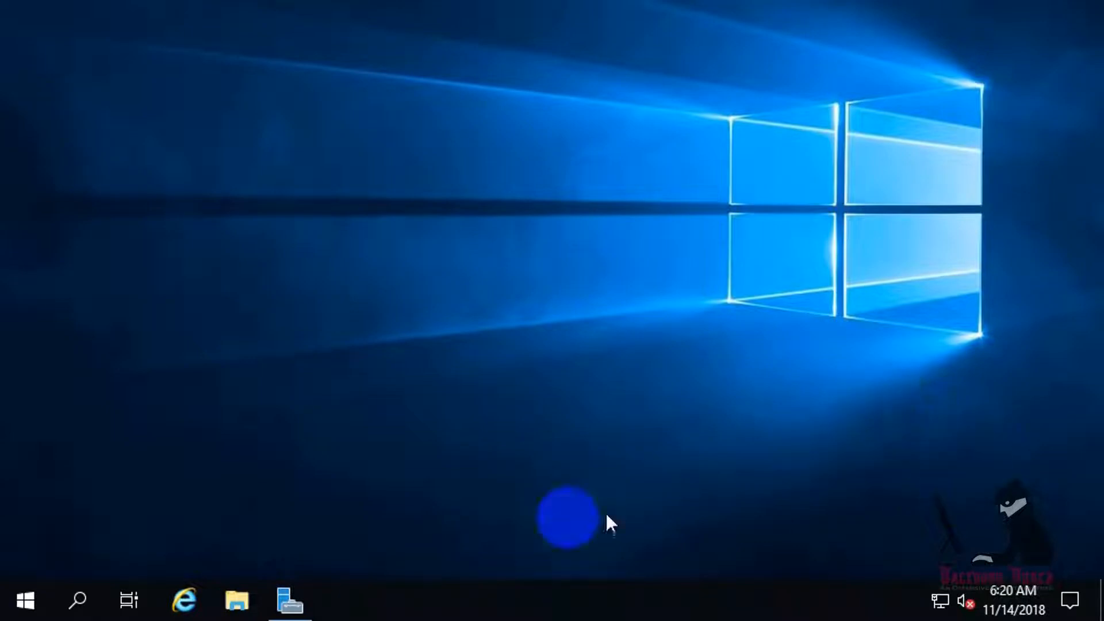
{"action": "left_click", "coordinate": [299, 596]}
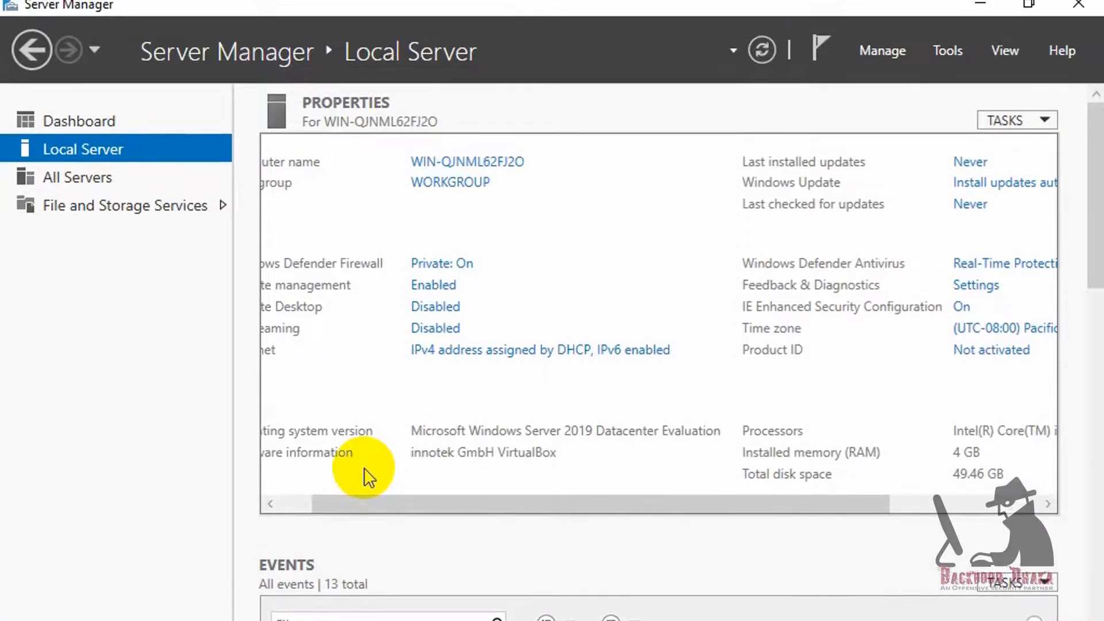
{"action": "left_click", "coordinate": [999, 8]}
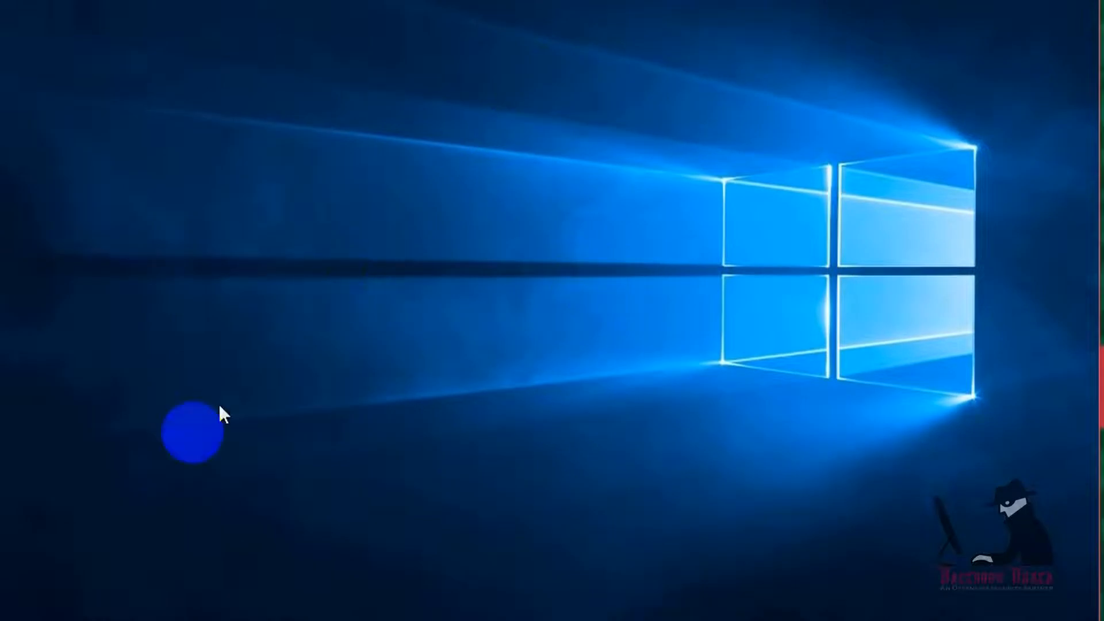
Step: Reopen Server Manager and examine its management commands, tools, zoom options and the local server's properties
{"action": "left_click", "coordinate": [19, 613]}
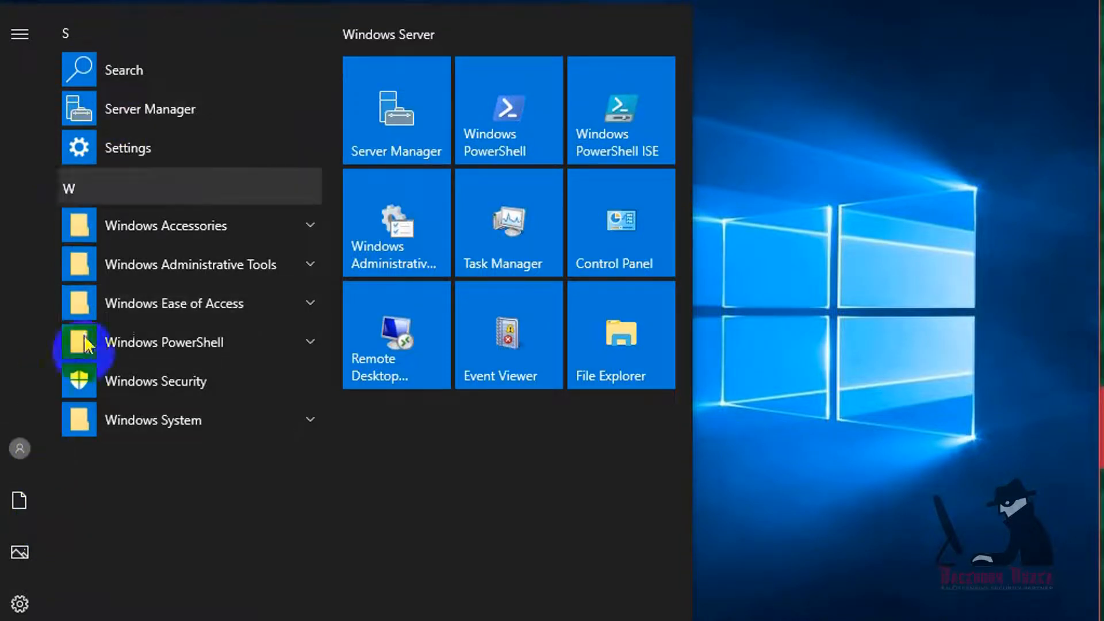
{"action": "left_click", "coordinate": [391, 97]}
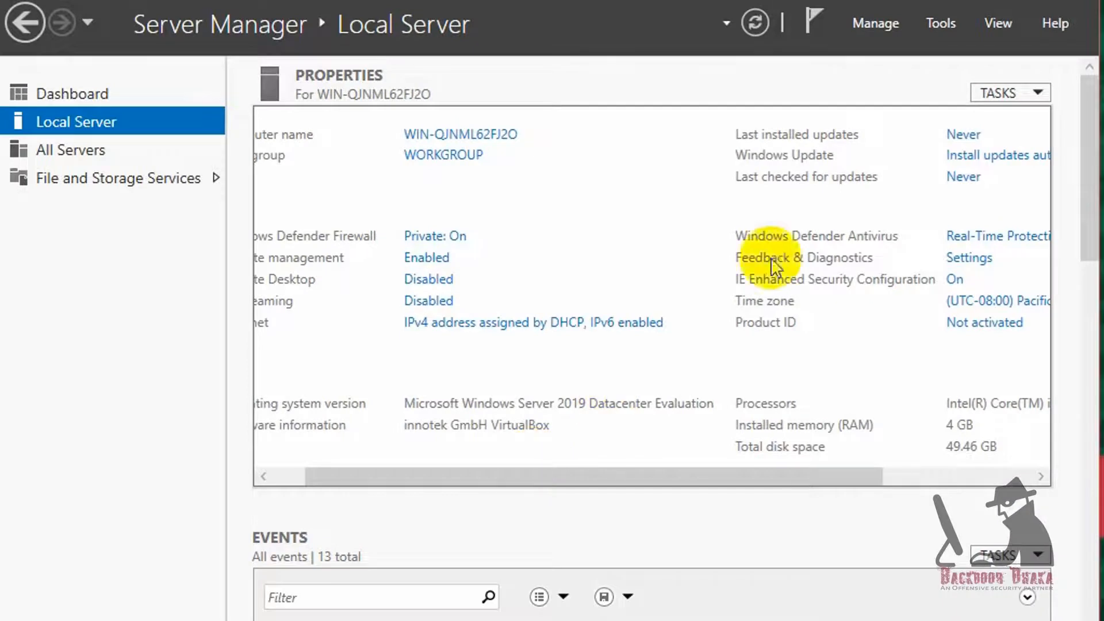
{"action": "left_click", "coordinate": [893, 23]}
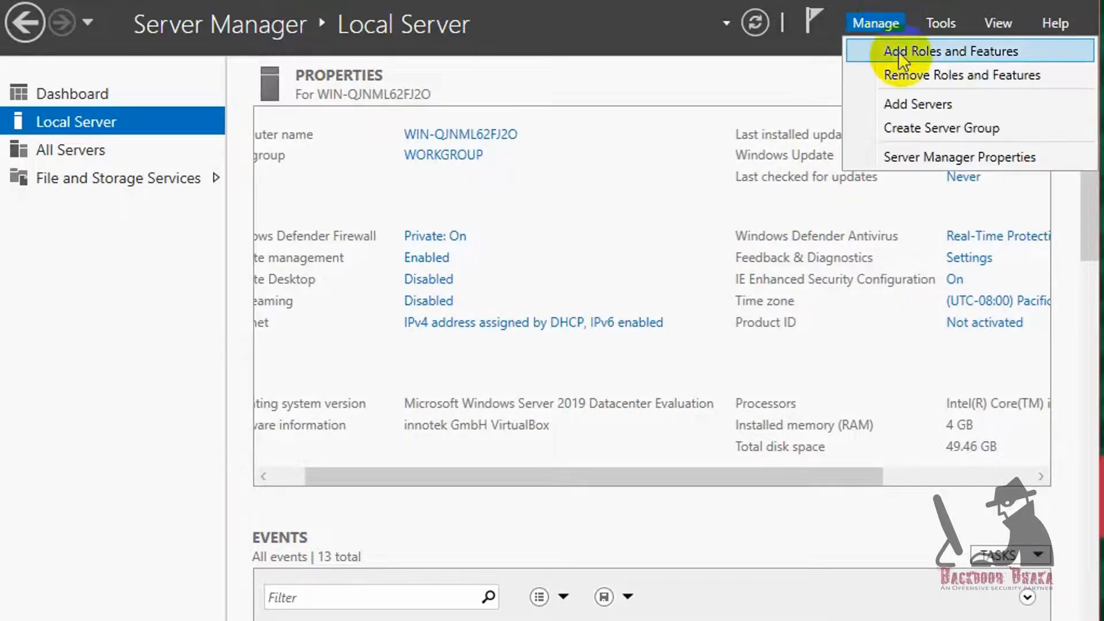
{"action": "left_click", "coordinate": [941, 23]}
{"action": "left_click", "coordinate": [1001, 24]}
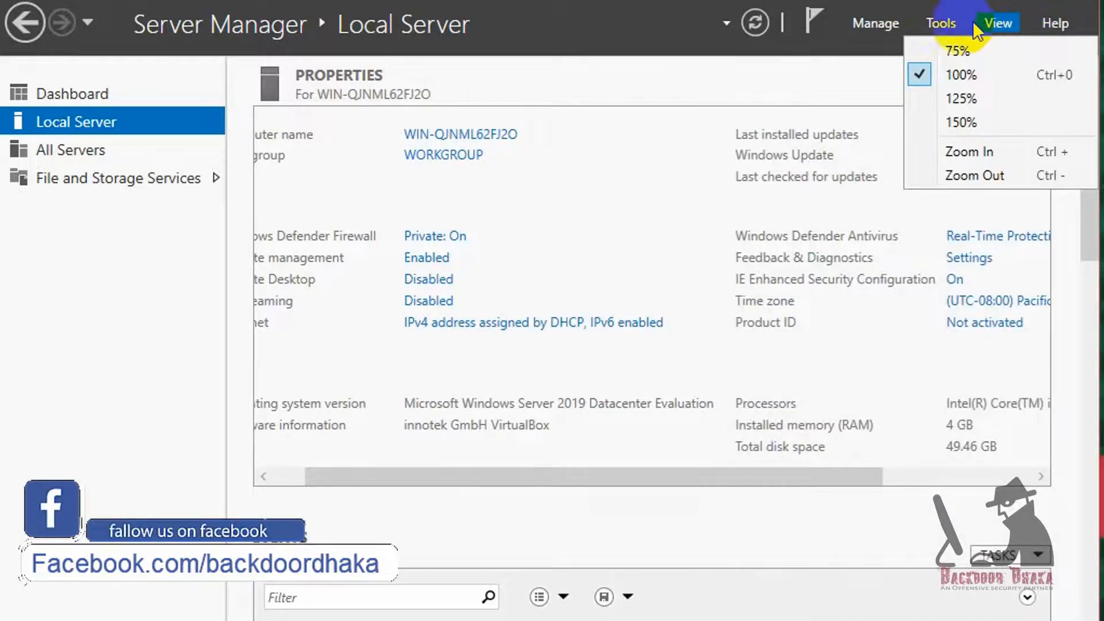
{"action": "left_click_drag", "start_coordinate": [662, 473], "coordinate": [558, 485]}
Step: Launch the Add Roles and Features Wizard and advance to server role selection with role-based or feature-based installation on the local server
{"action": "left_click", "coordinate": [859, 45]}
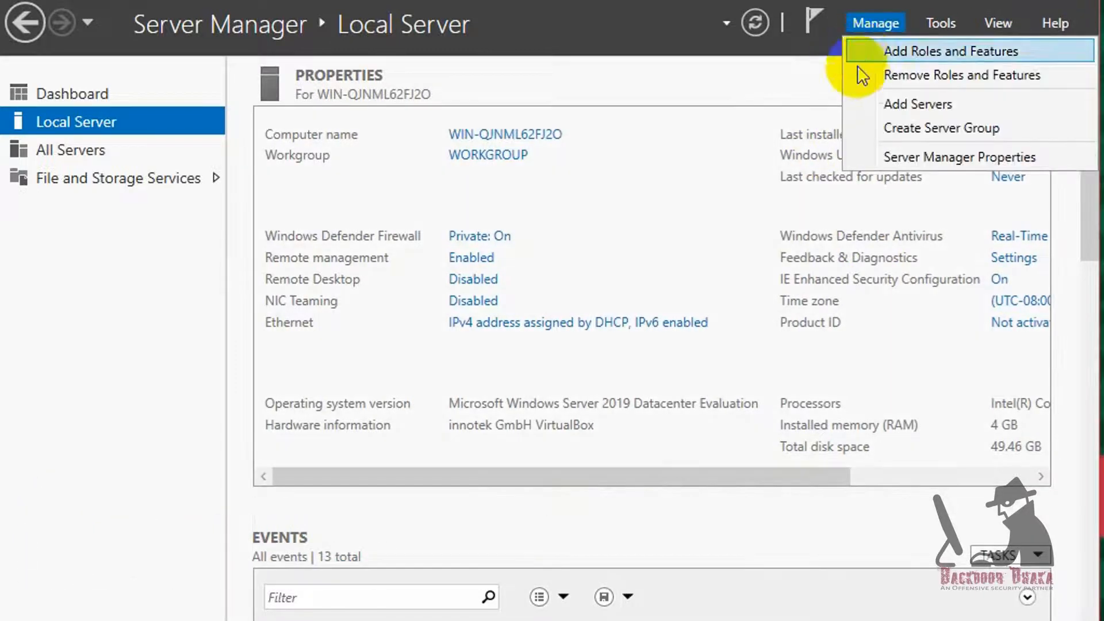
{"action": "left_click", "coordinate": [877, 52]}
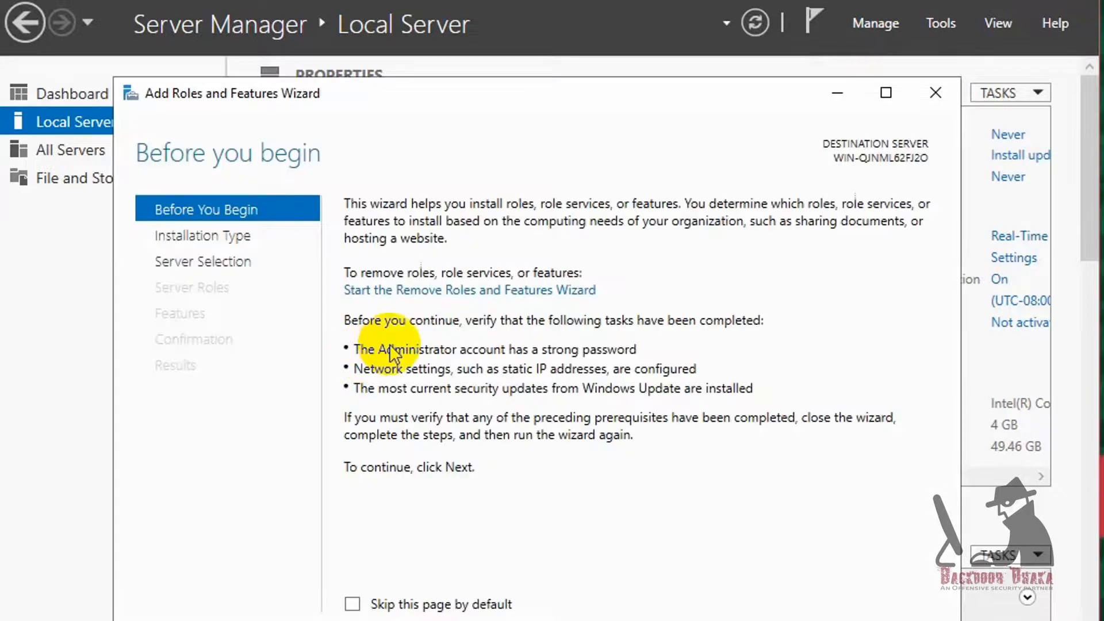
{"action": "left_click", "coordinate": [683, 598]}
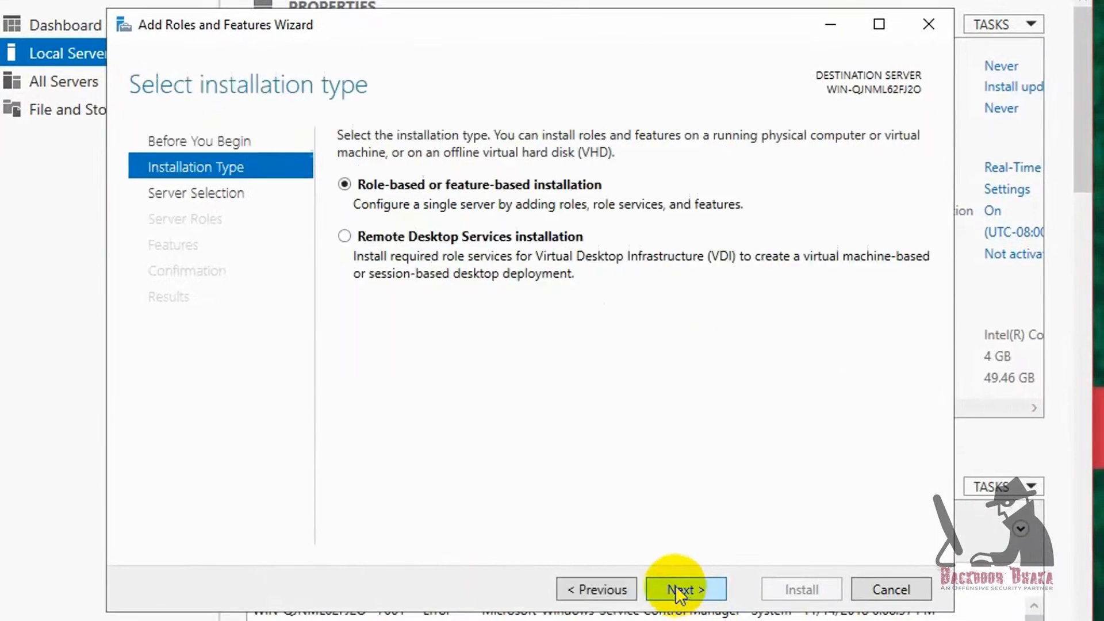
{"action": "left_click", "coordinate": [712, 601]}
{"action": "left_click", "coordinate": [712, 601]}
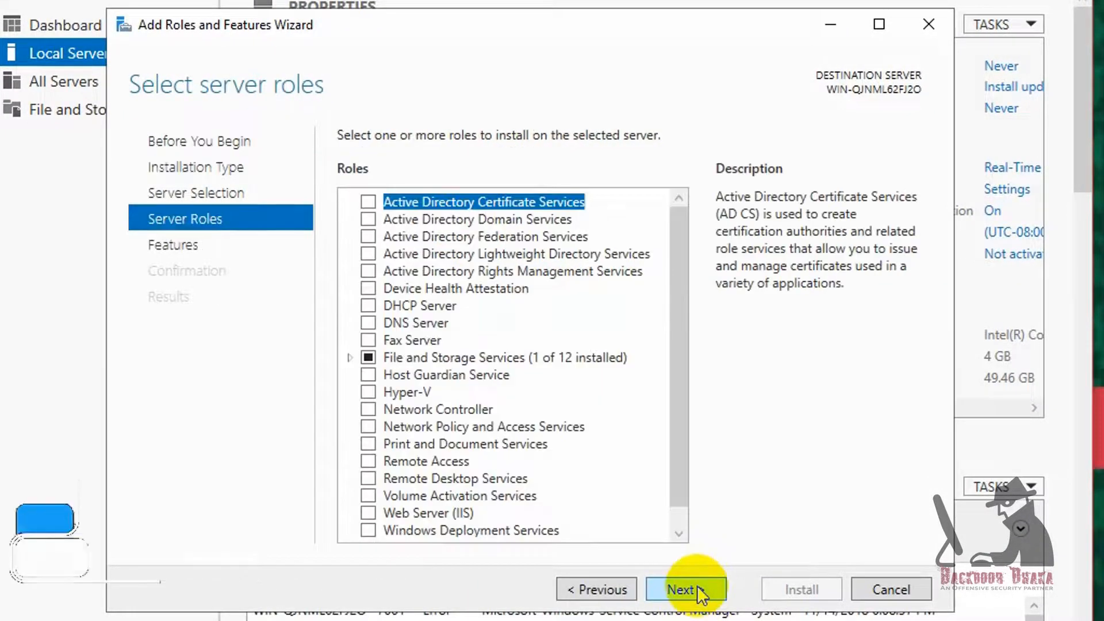